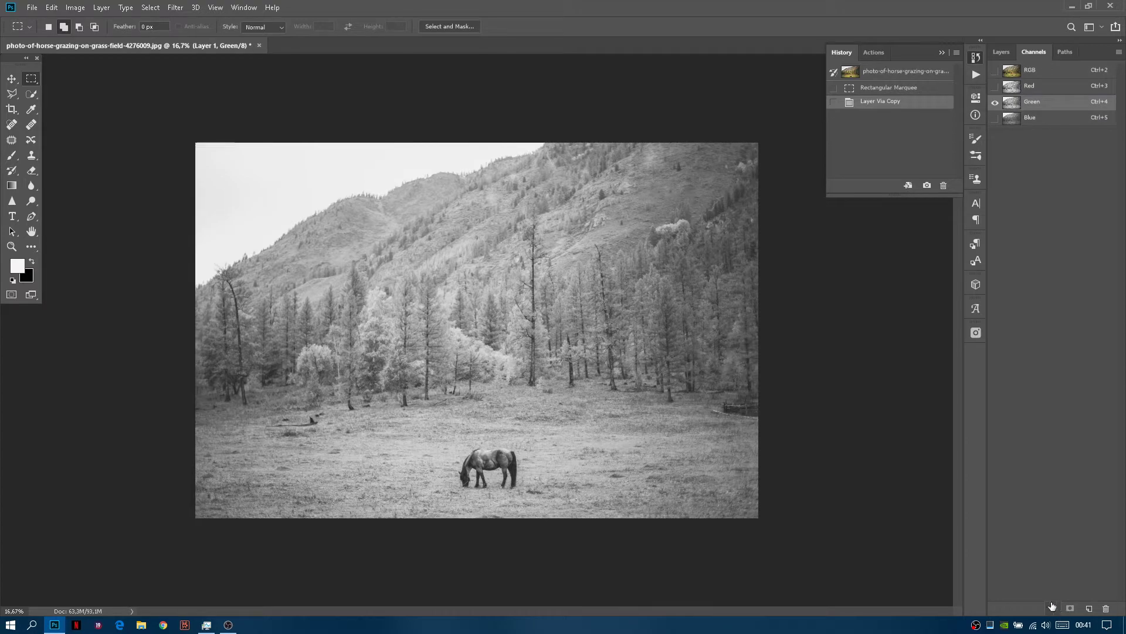
Step: Load the Green channel as a selection and fill it with black on a new layer above Layer 1
left_click(1054, 610)
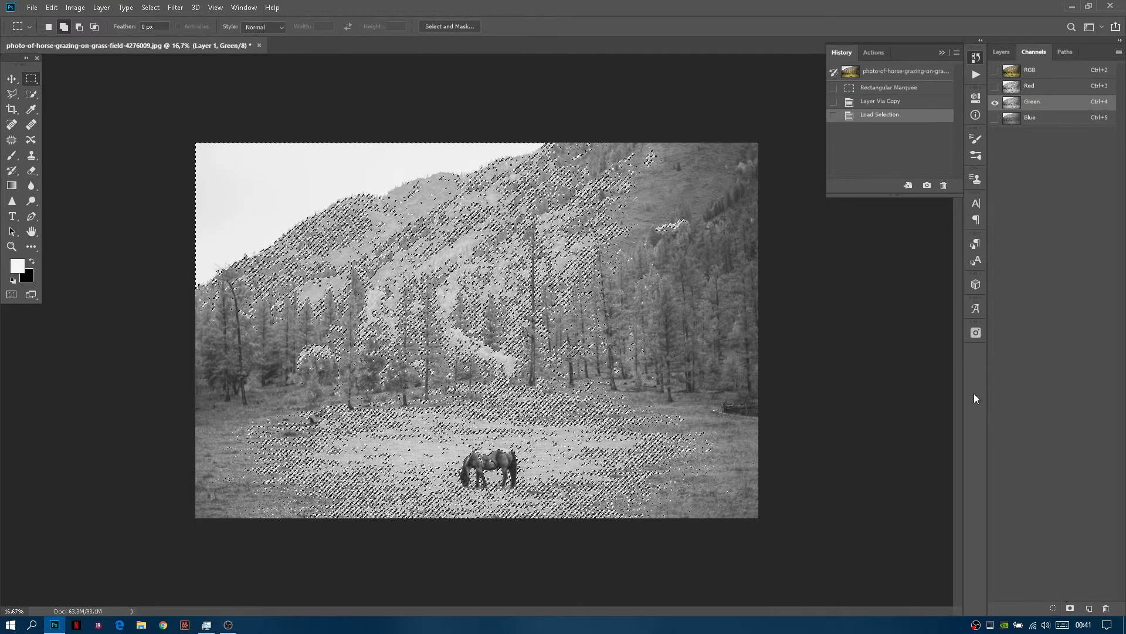
left_click(1003, 56)
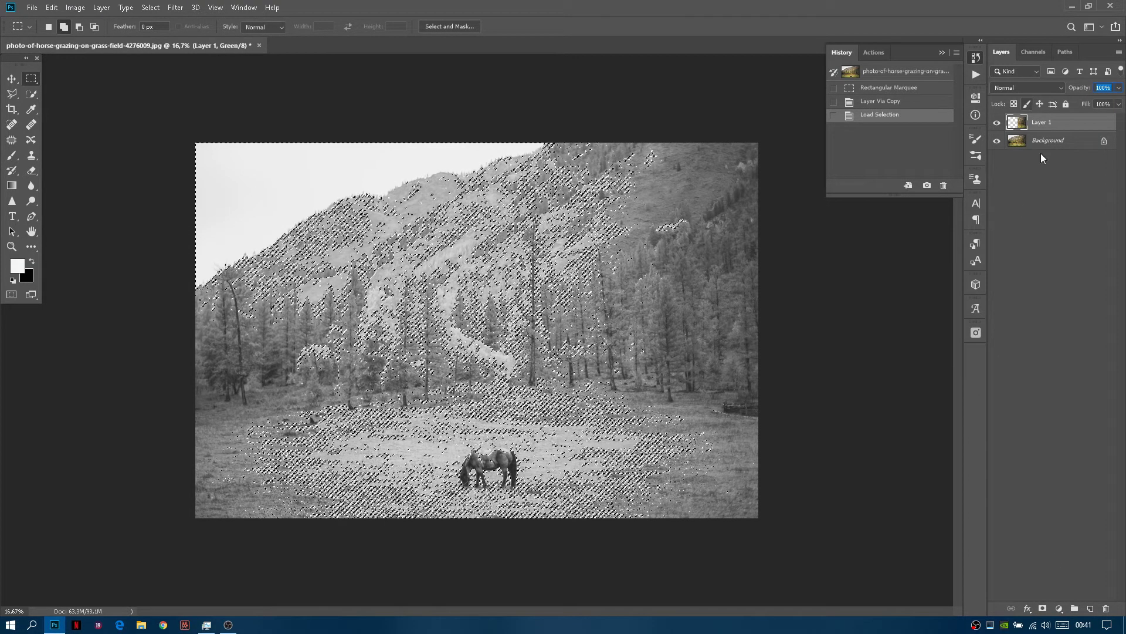
left_click(1090, 609)
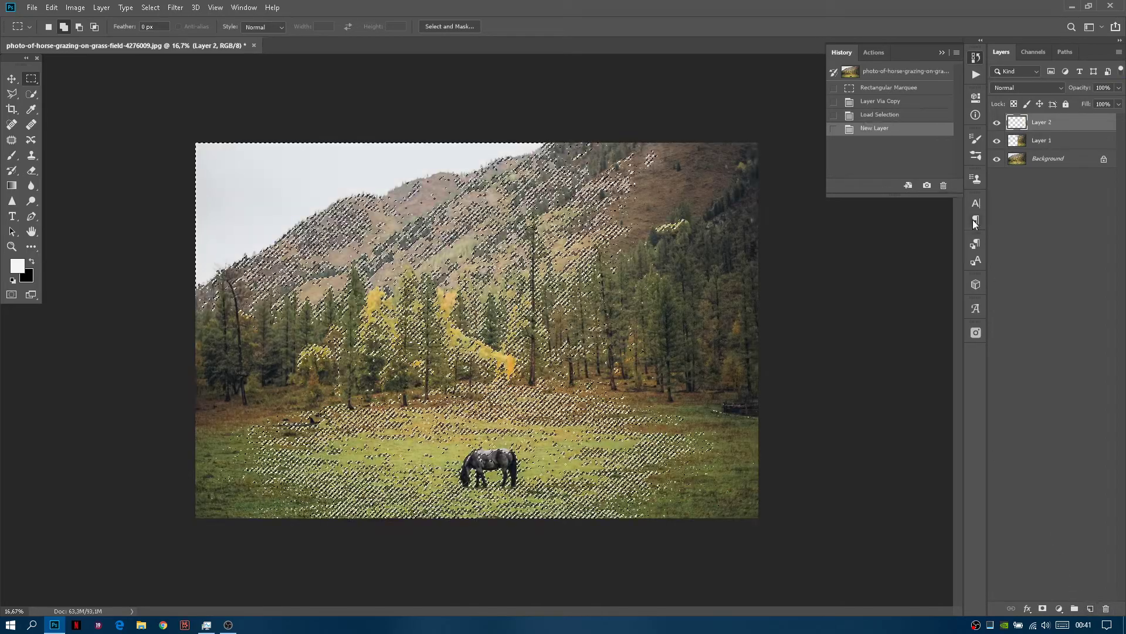
key("ctrl+BackSpace")
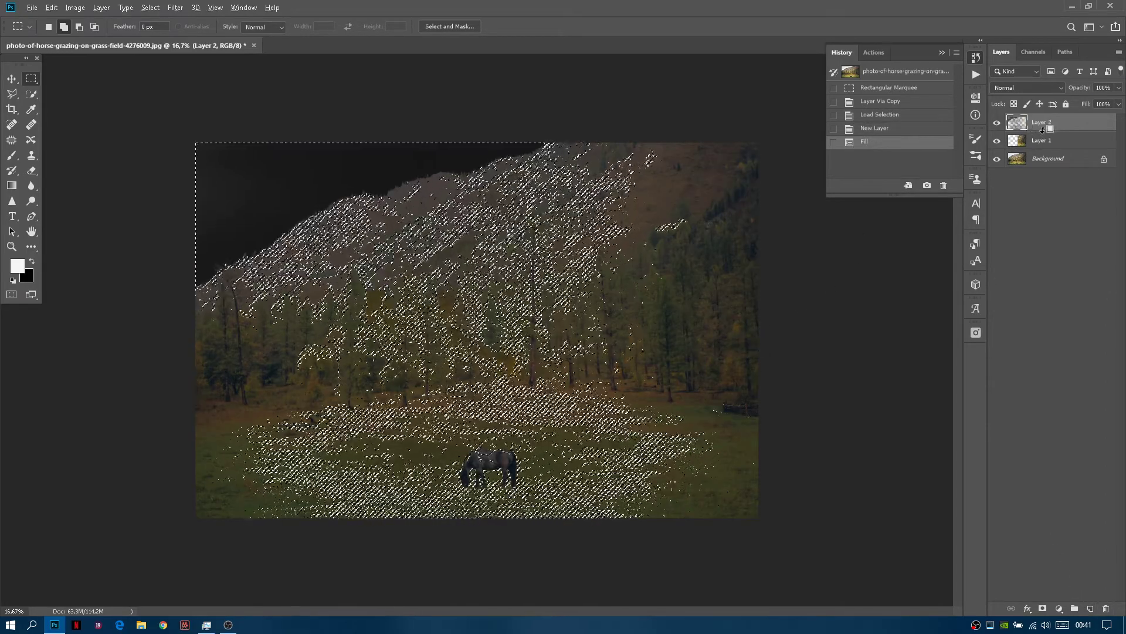
Step: Clip the black-filled Layer 2 to Layer 1 and deselect
left_click(999, 133, "alt")
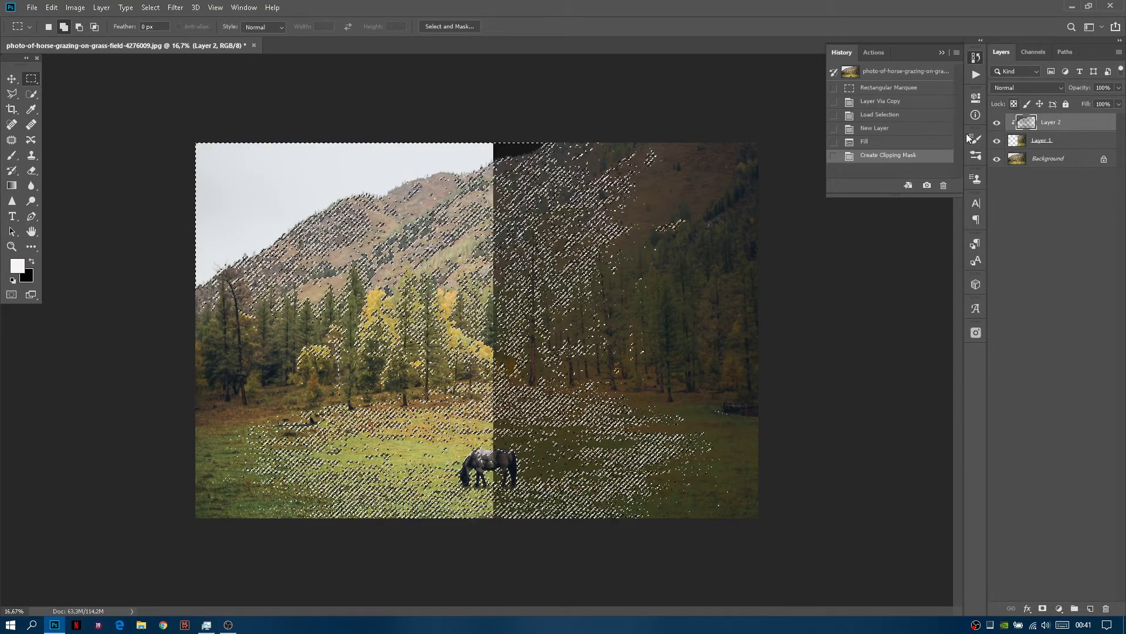
right_click(541, 367)
left_click(564, 374)
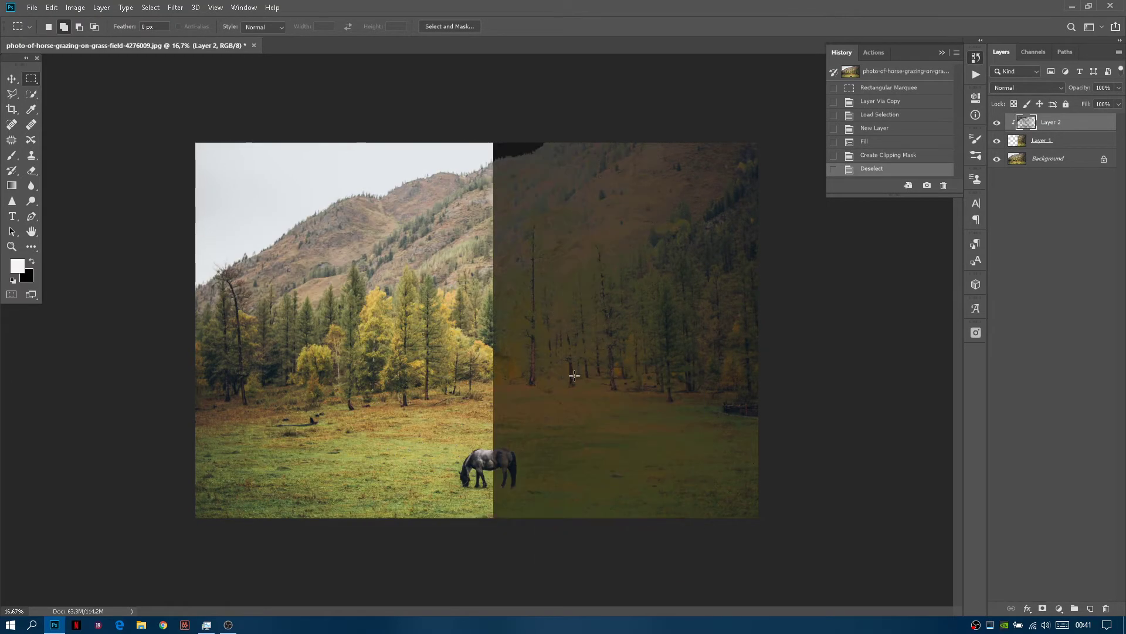
Step: Set the blend mode of Layer 2 to Divide and that of Layer 1 to Lighter Color
left_click(1057, 88)
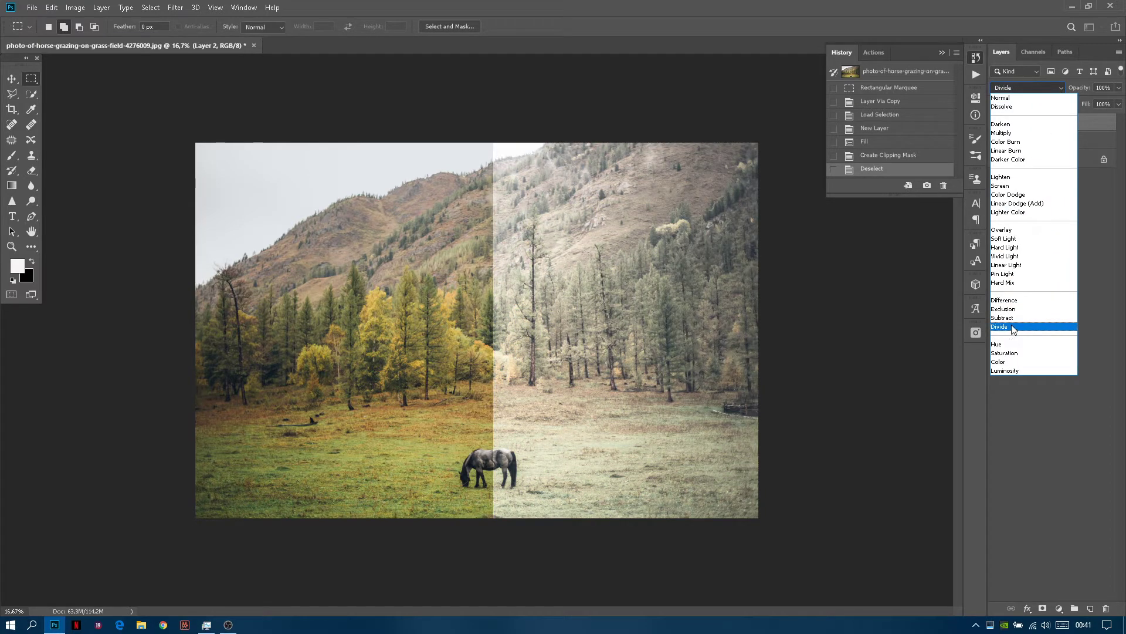
left_click(1013, 328)
left_click(1067, 140)
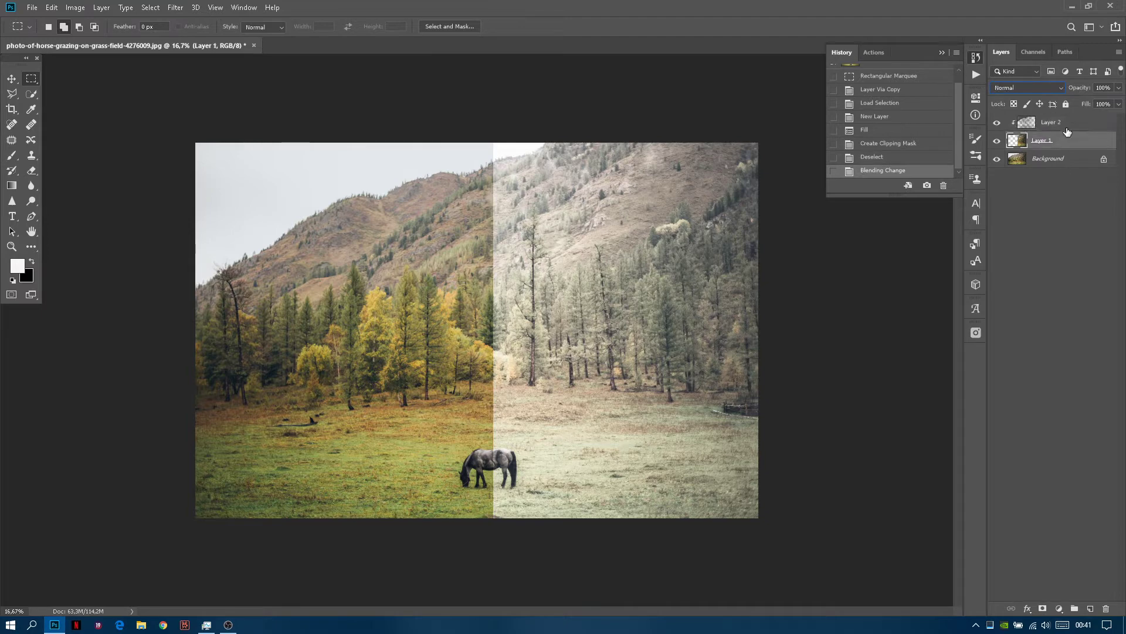
left_click(1058, 87)
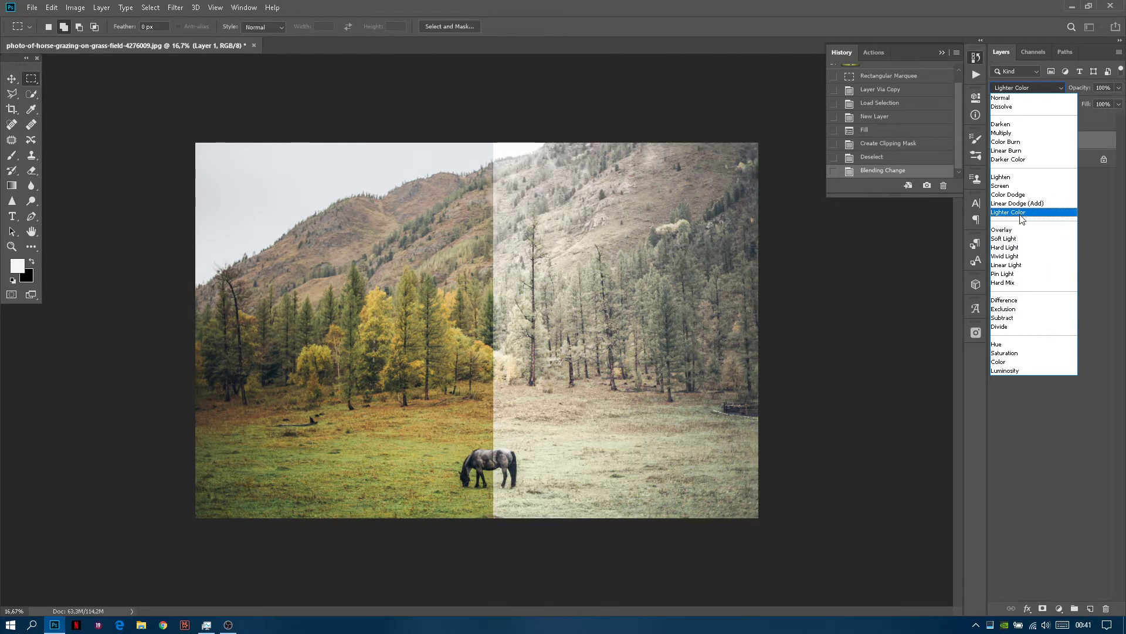
left_click(1020, 212)
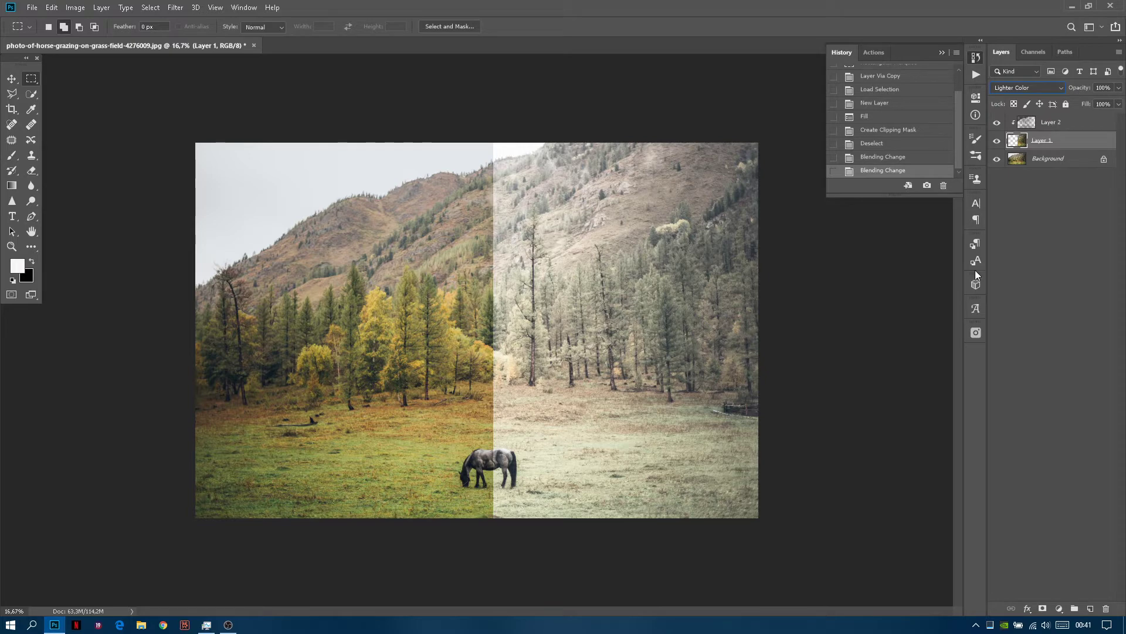
Step: Merge Layer 2 and Layer 1 into a single layer above the Background
left_click(1063, 126)
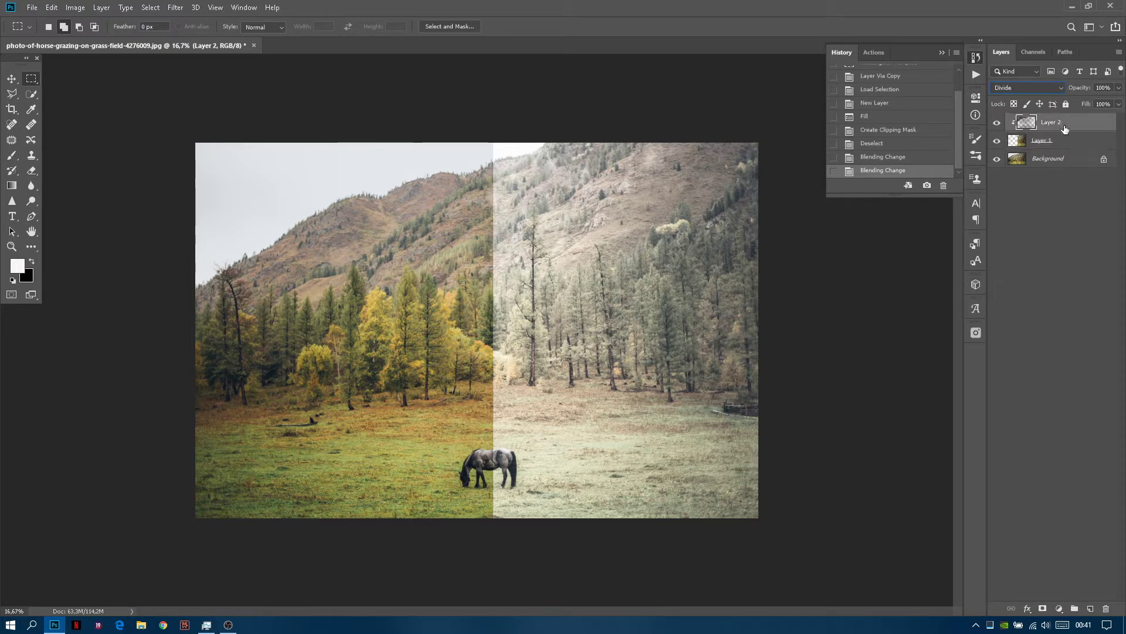
left_click(1068, 144, "shift")
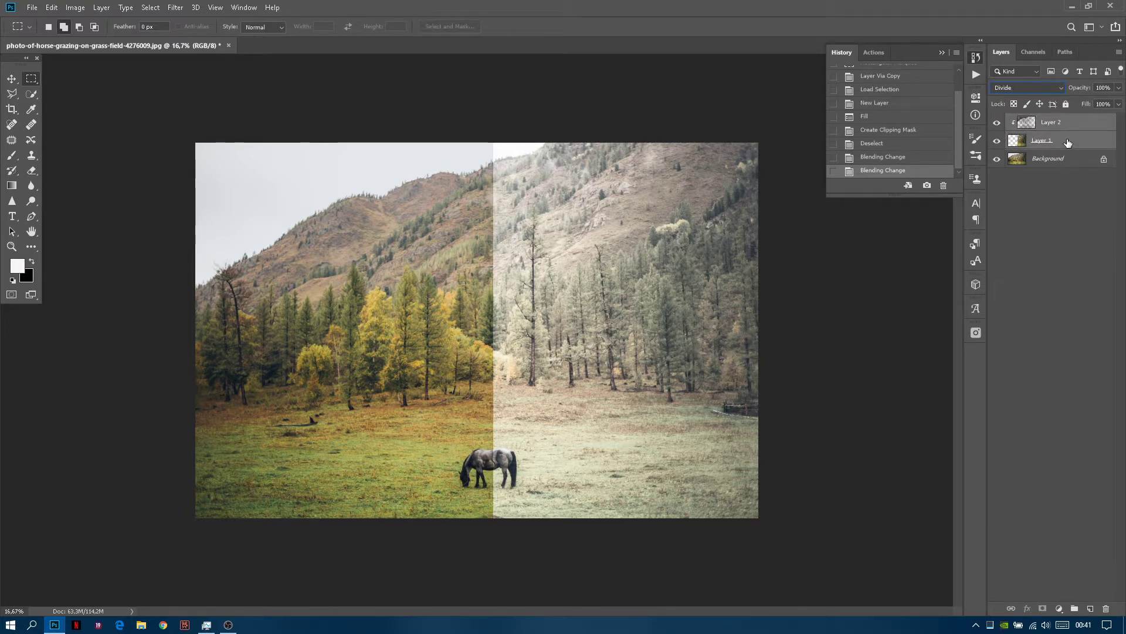
right_click(1068, 143)
left_click(955, 466)
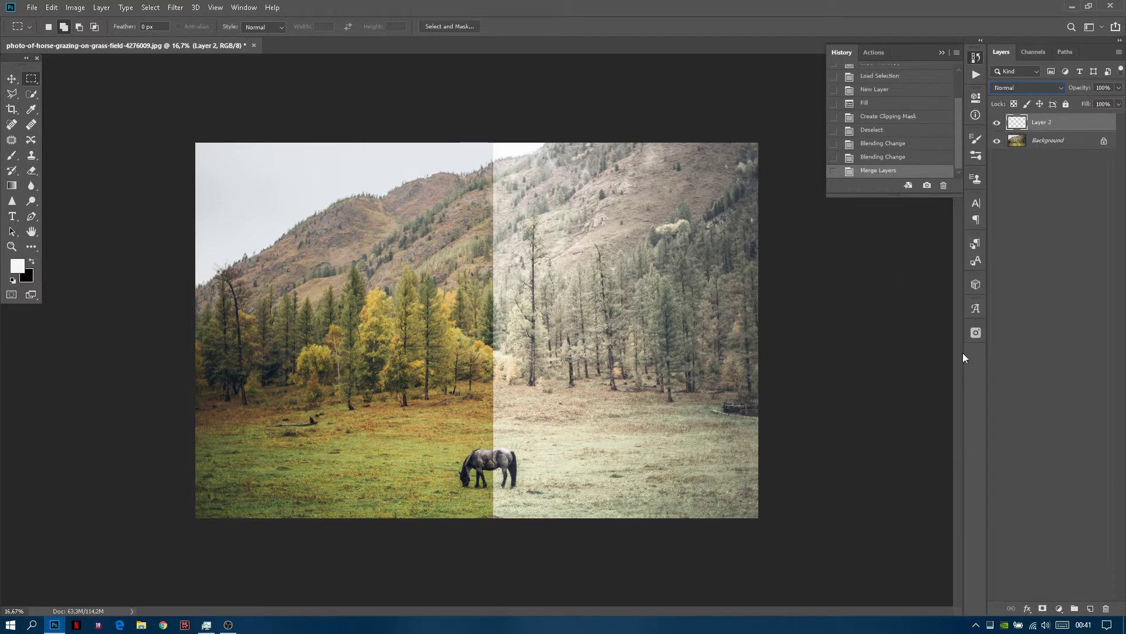
Step: Convert the merged Layer 2 to a smart object
right_click(1049, 122)
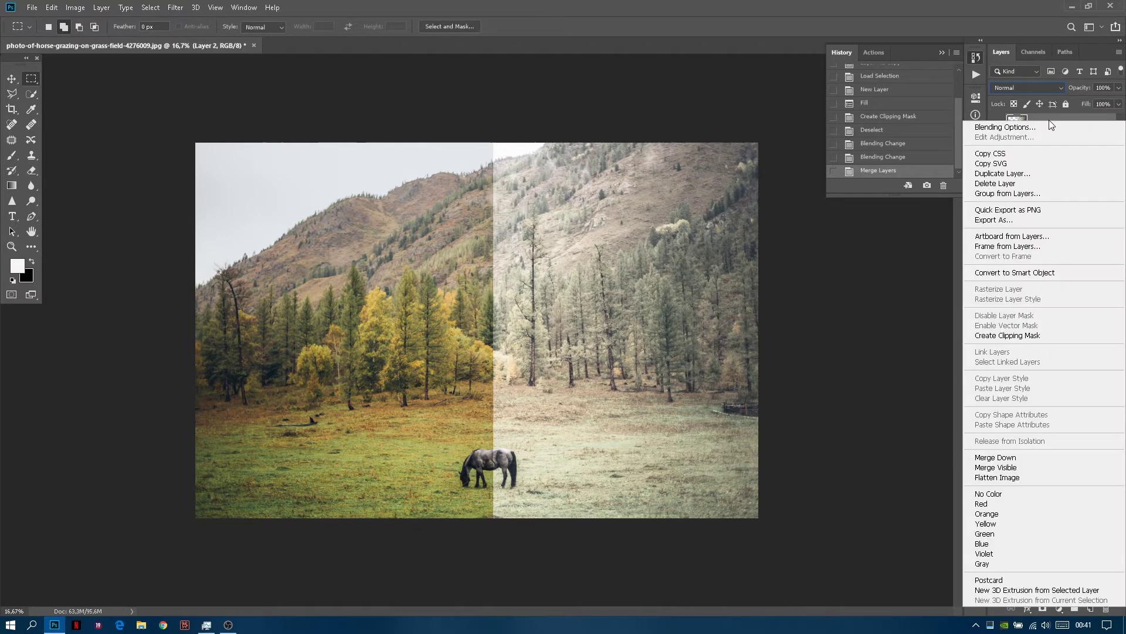
left_click(921, 393)
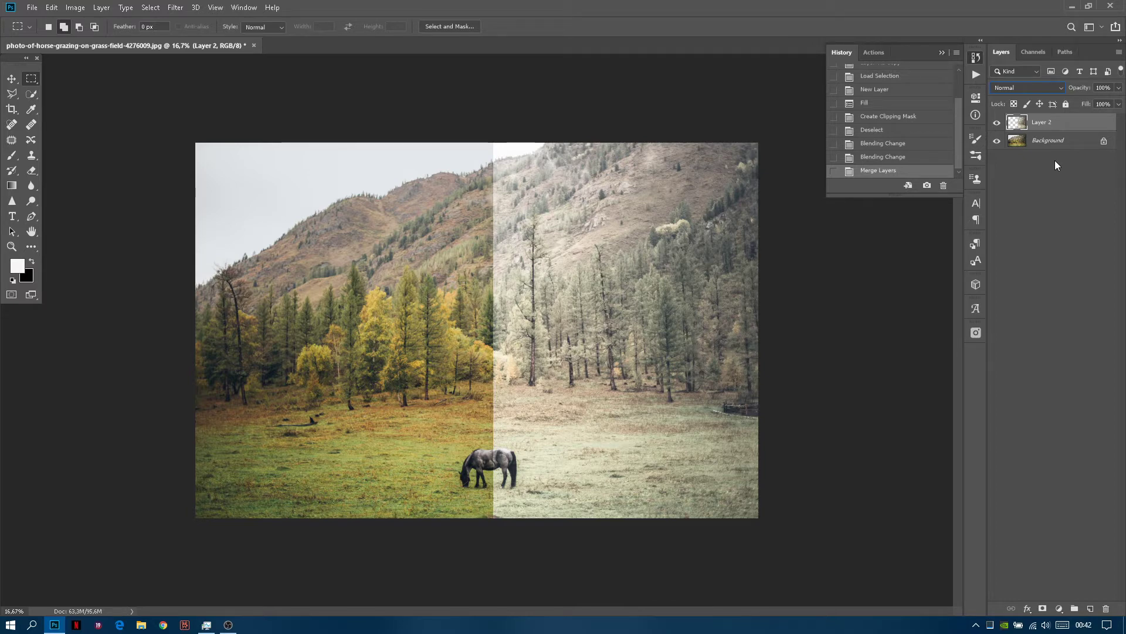
right_click(1052, 124)
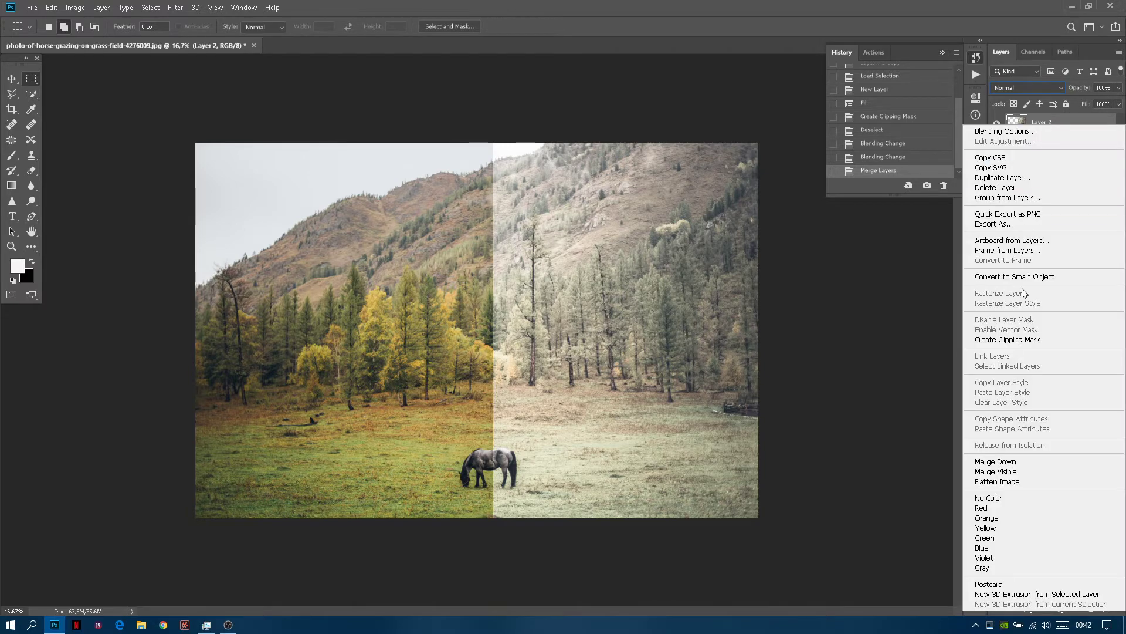
left_click(1014, 276)
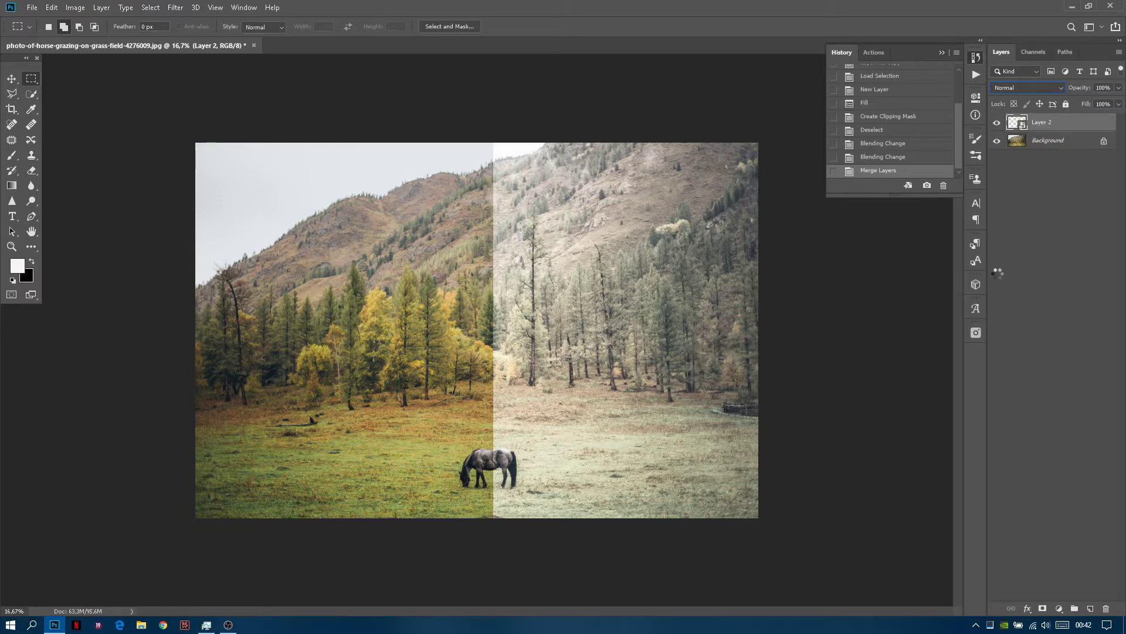
Step: Start a Camera Raw Filter on Layer 2 with Exposure +0.20, Contrast -29, Shadows +35, Whites +26, Blacks +27 and Clarity 5
left_click(175, 7)
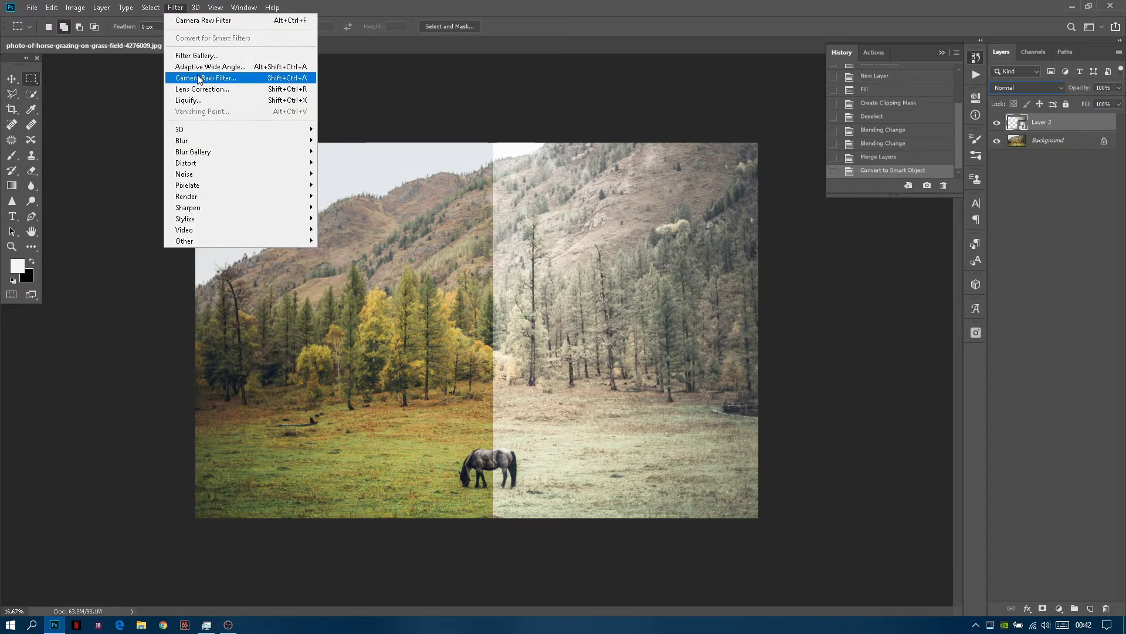
left_click(284, 79)
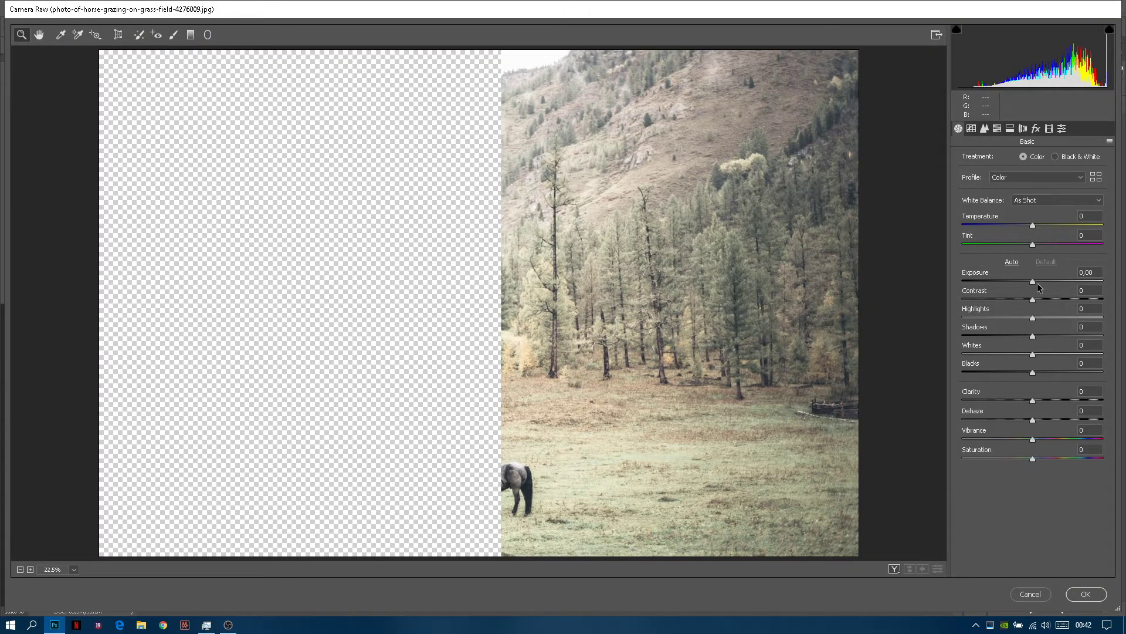
left_click_drag(1033, 283, 1036, 284)
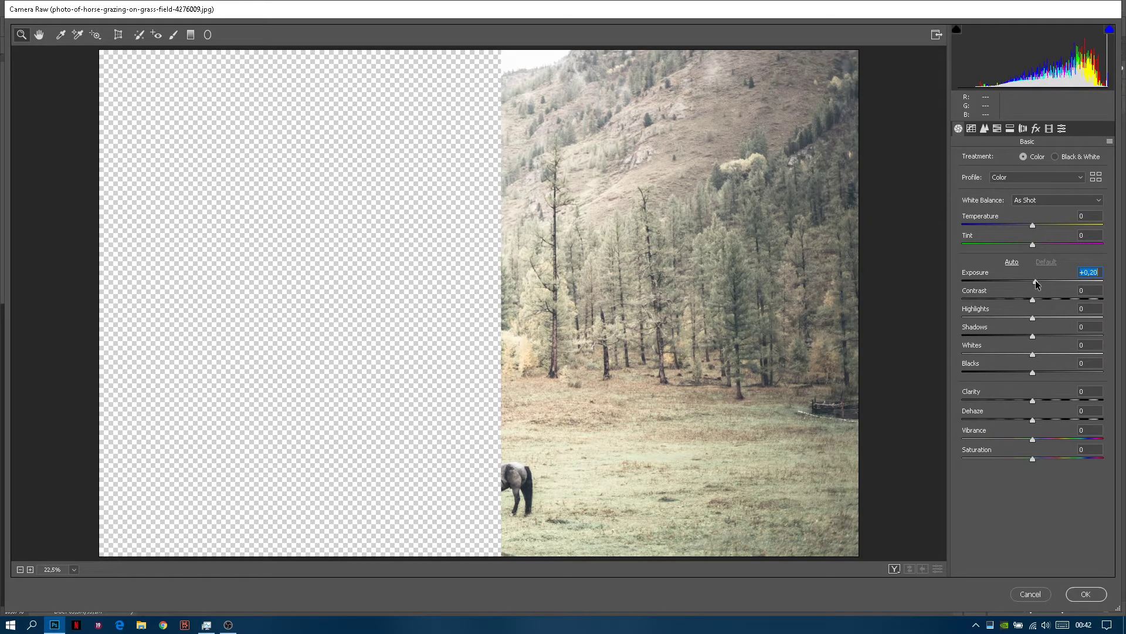
left_click_drag(1033, 301, 1013, 299)
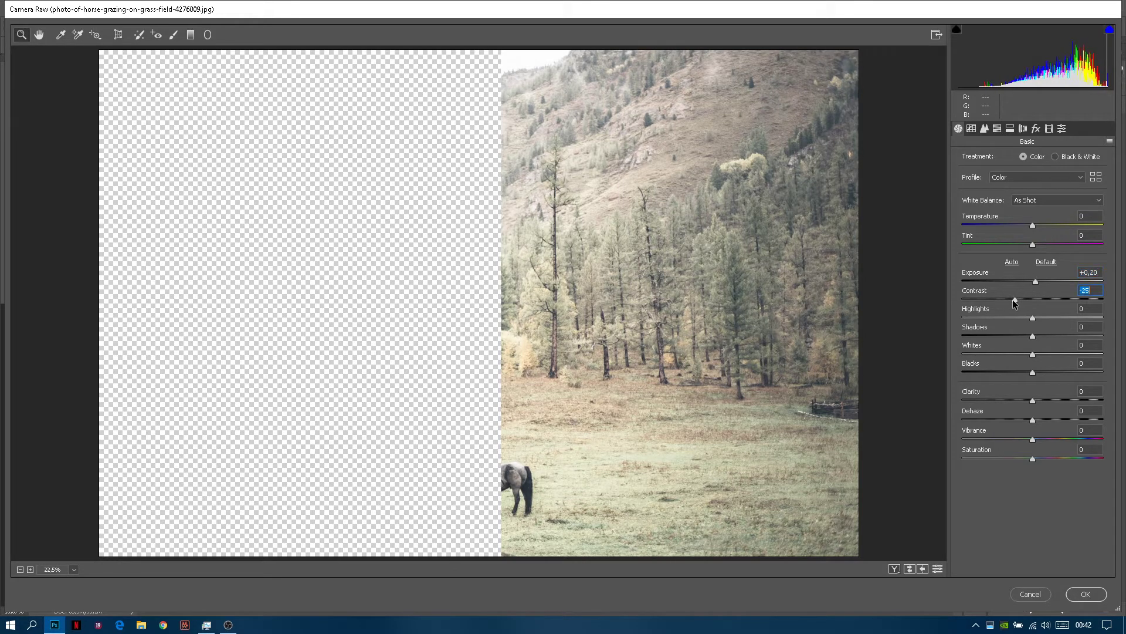
left_click_drag(1032, 339, 1051, 356)
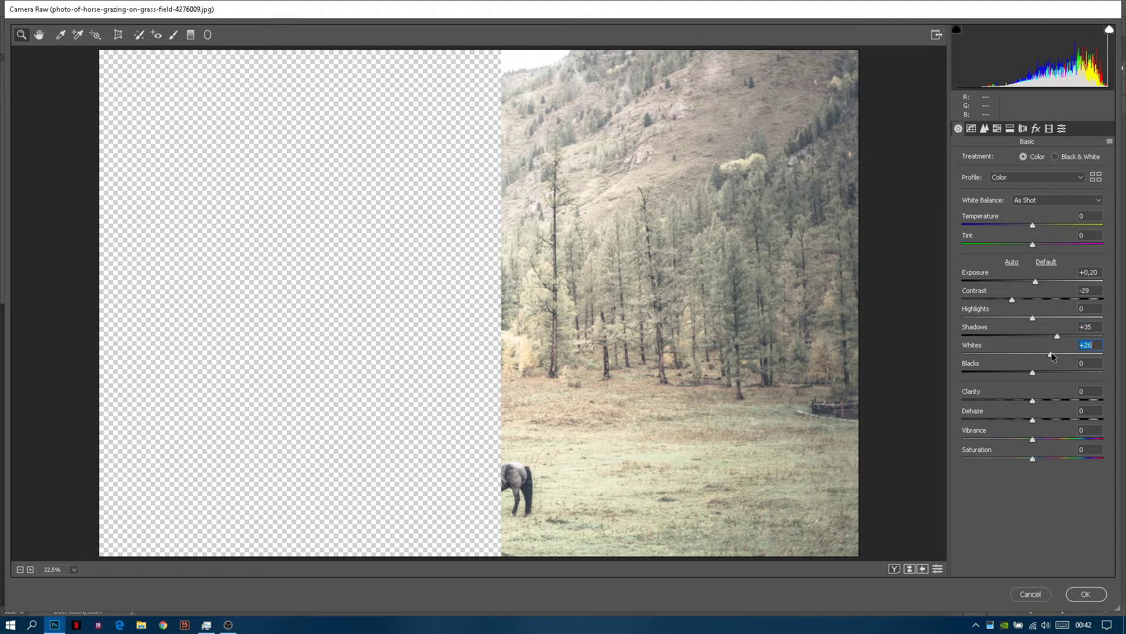
left_click_drag(1034, 373, 1052, 371)
left_click(1084, 391)
type("5")
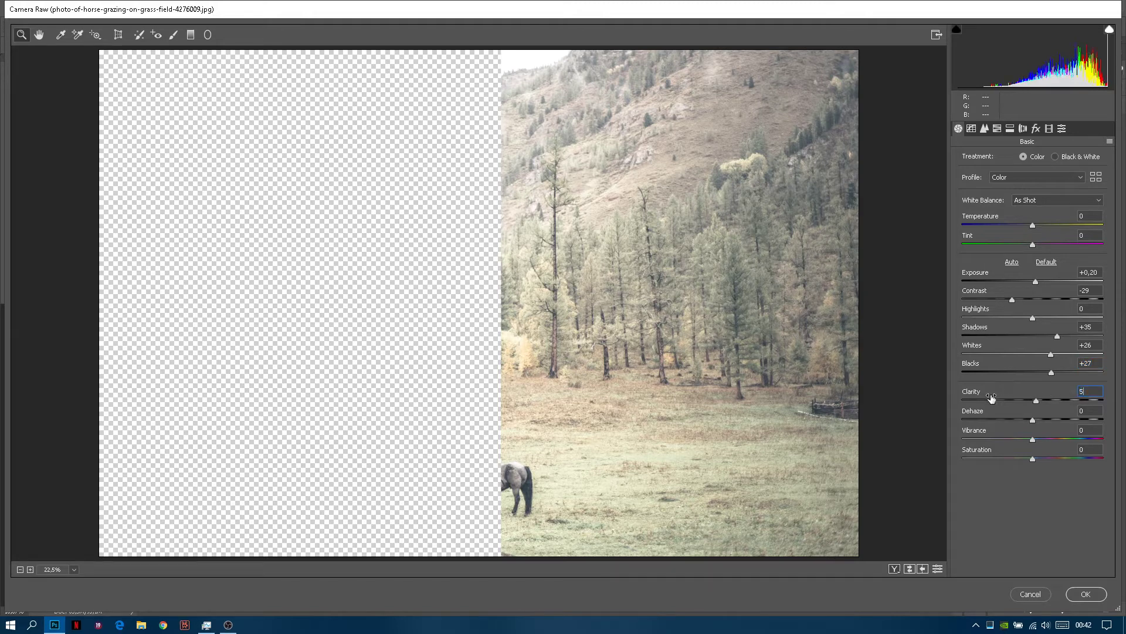
Step: Lower the Greens luminance to -60 in the HSL adjustments
left_click(986, 127)
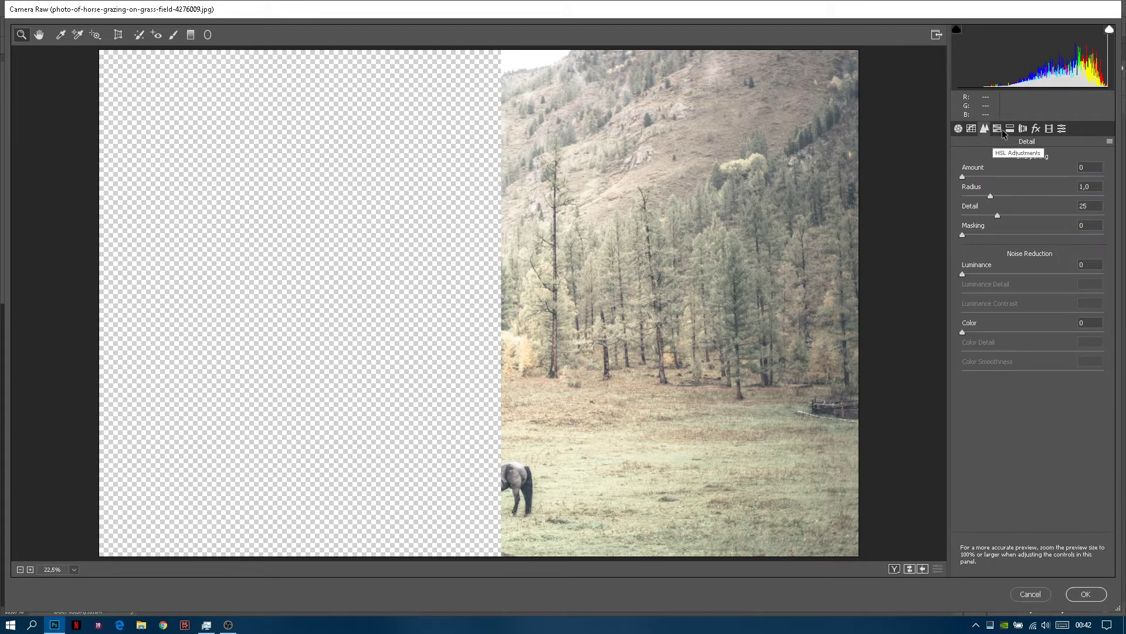
left_click(1000, 131)
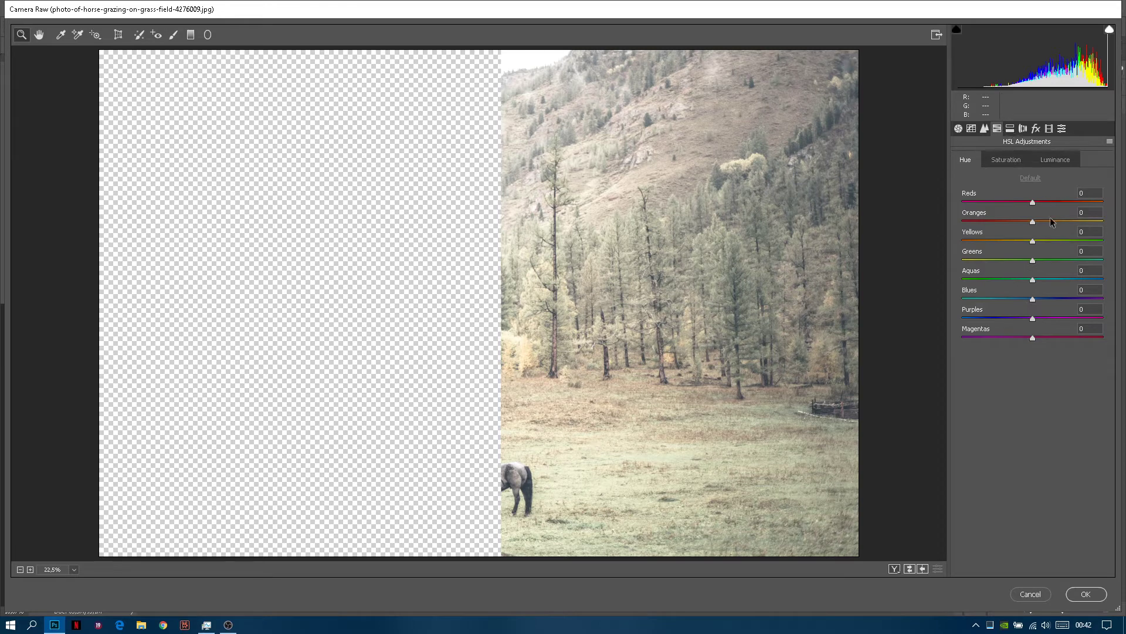
left_click(1058, 160)
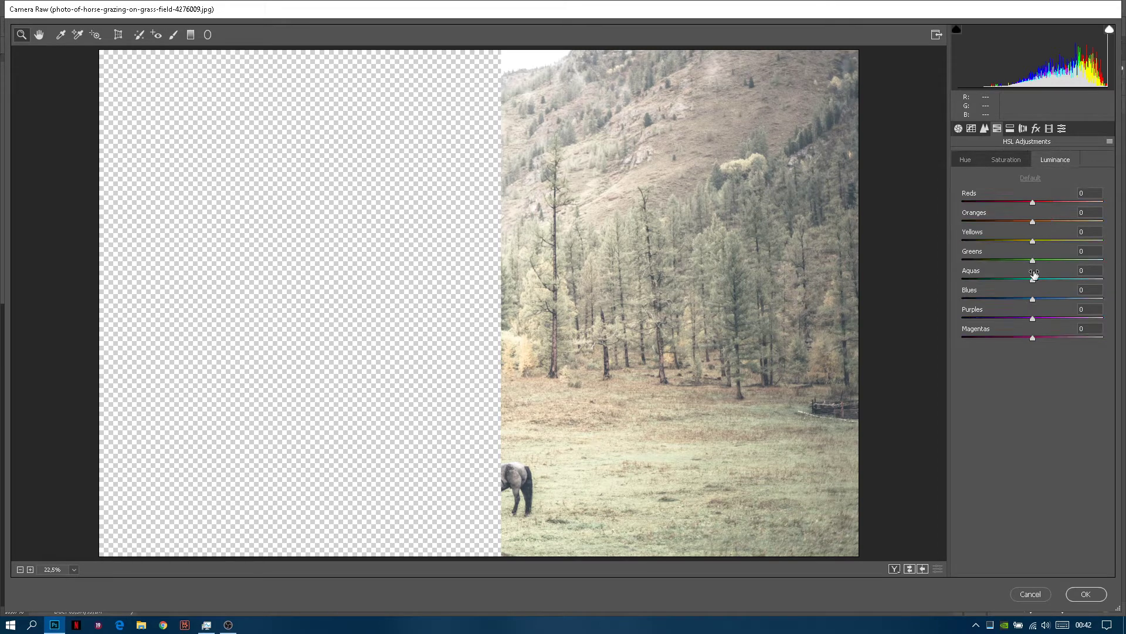
left_click_drag(1032, 261, 984, 262)
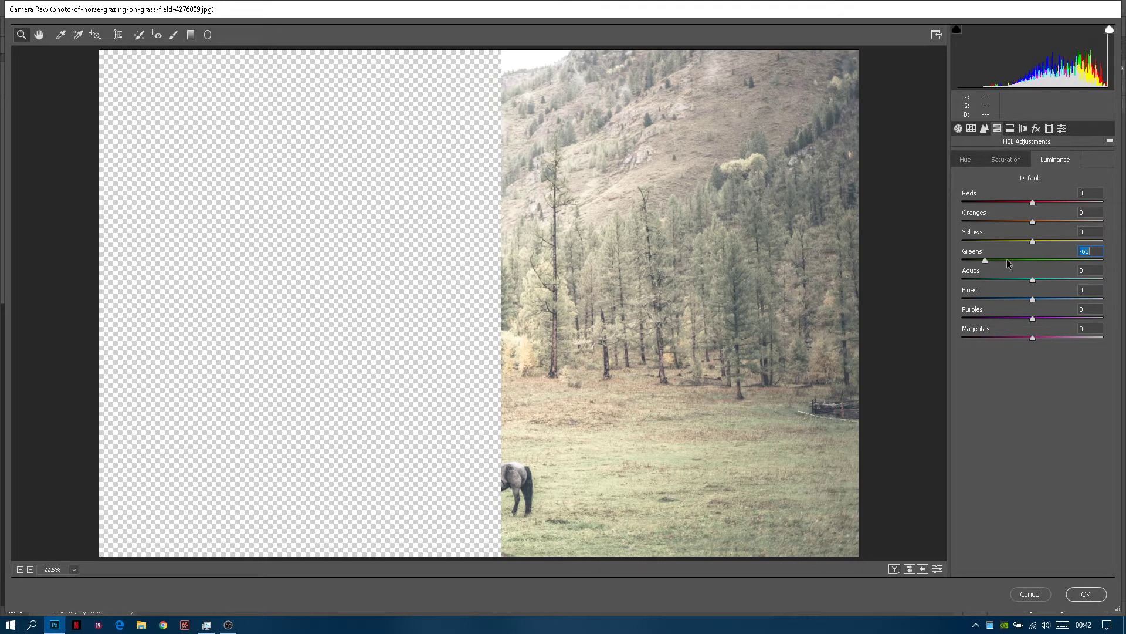
left_click_drag(1075, 245, 1043, 256)
Step: Set the HSL saturation to Greens -63, Yellows -18 and Oranges +23, and apply the Camera Raw Filter
left_click(1006, 160)
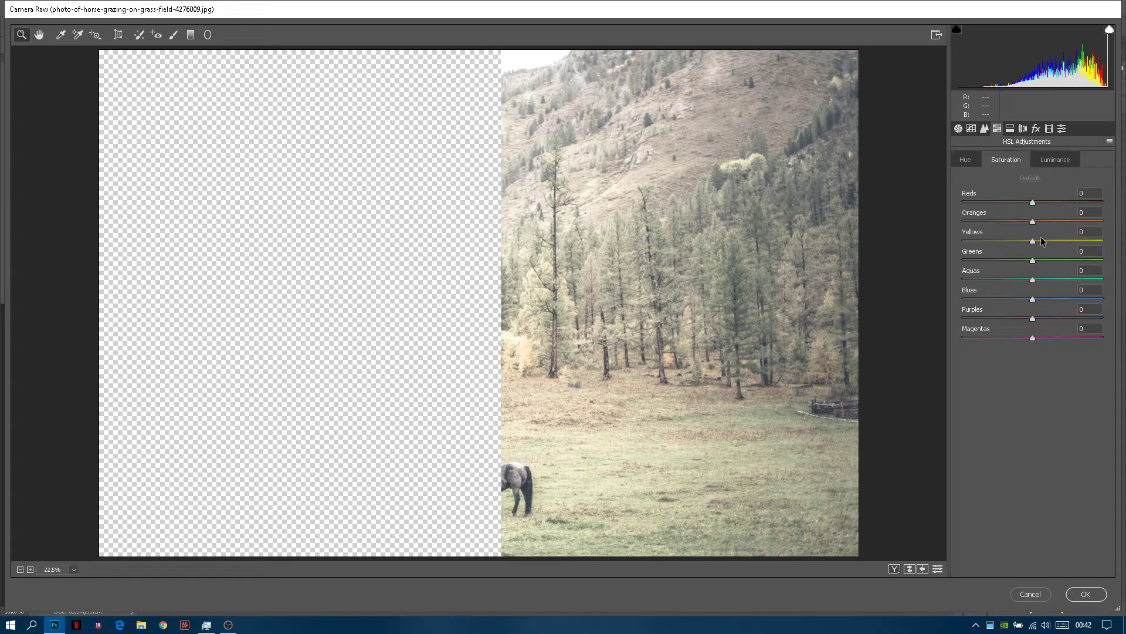
left_click_drag(1034, 262, 1050, 221)
left_click(1033, 241)
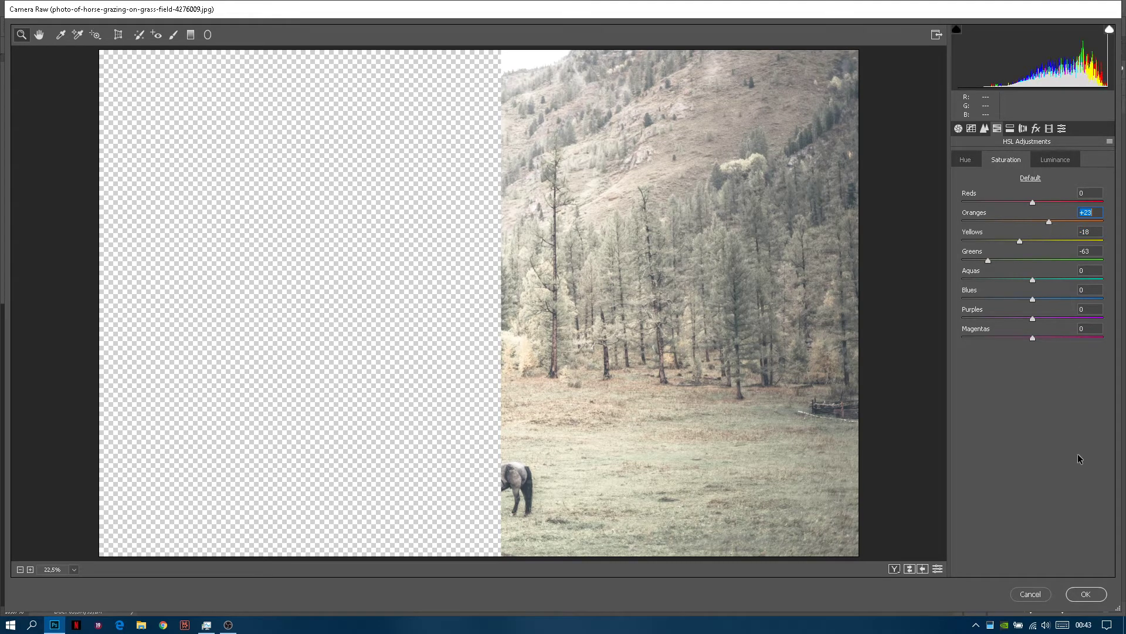
left_click(1086, 594)
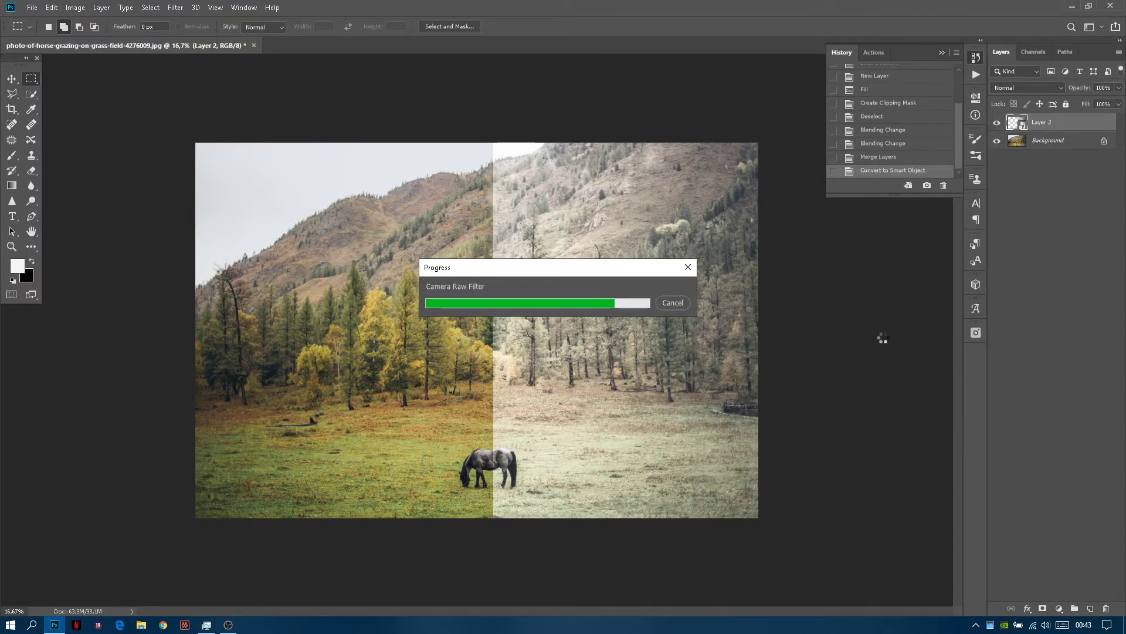
Step: Rasterize the smart object Layer 2 and duplicate it twice
right_click(1071, 123)
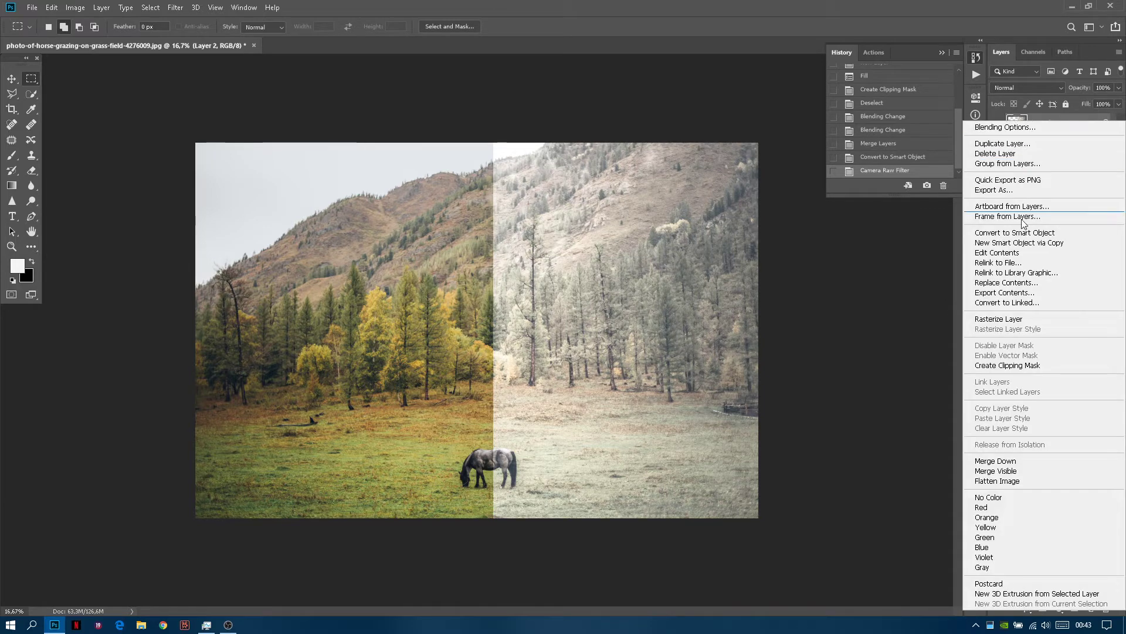
left_click(1021, 319)
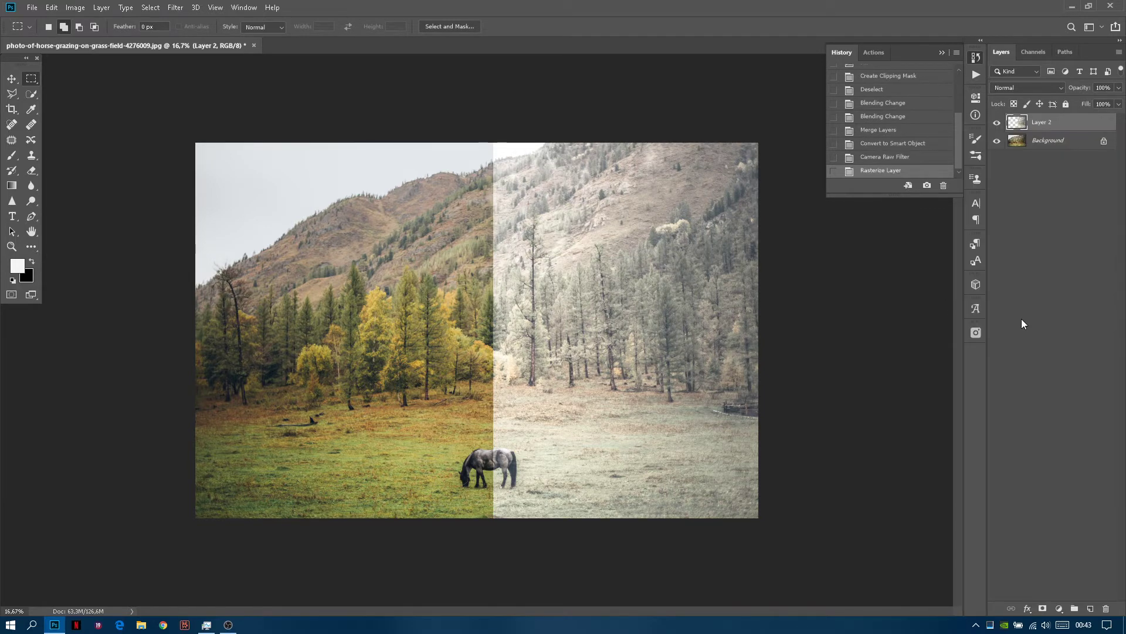
key("ctrl+j")
key("ctrl+j")
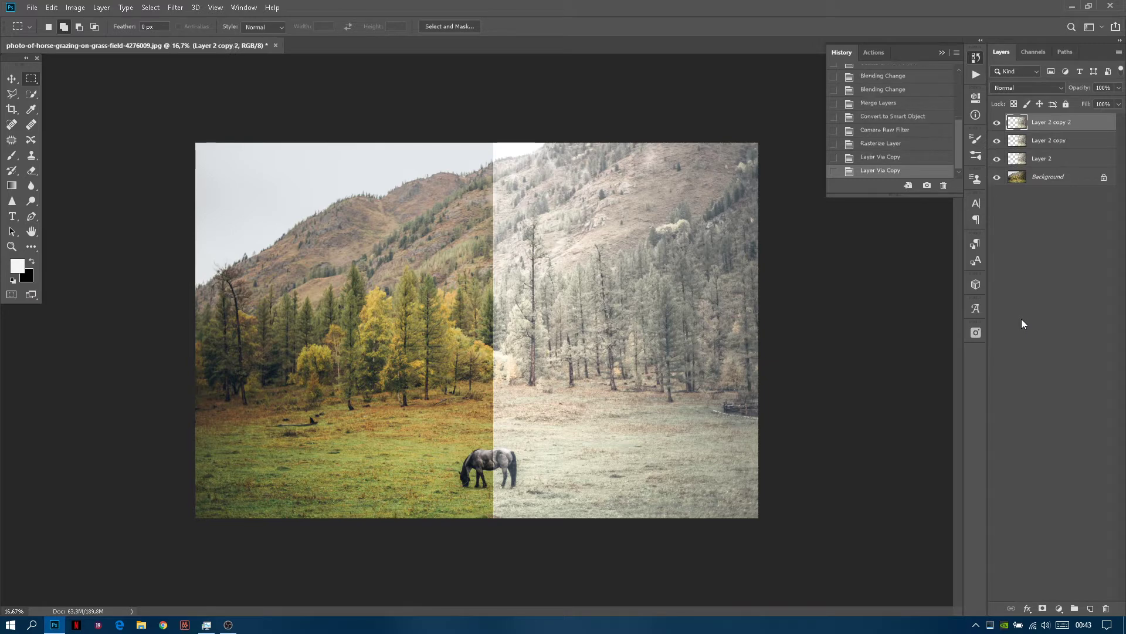
Step: Hide Layer 2 copy 2 and apply the Crystallize filter with a cell size of 20 to Layer 2 copy
left_click(997, 122)
left_click(1050, 144)
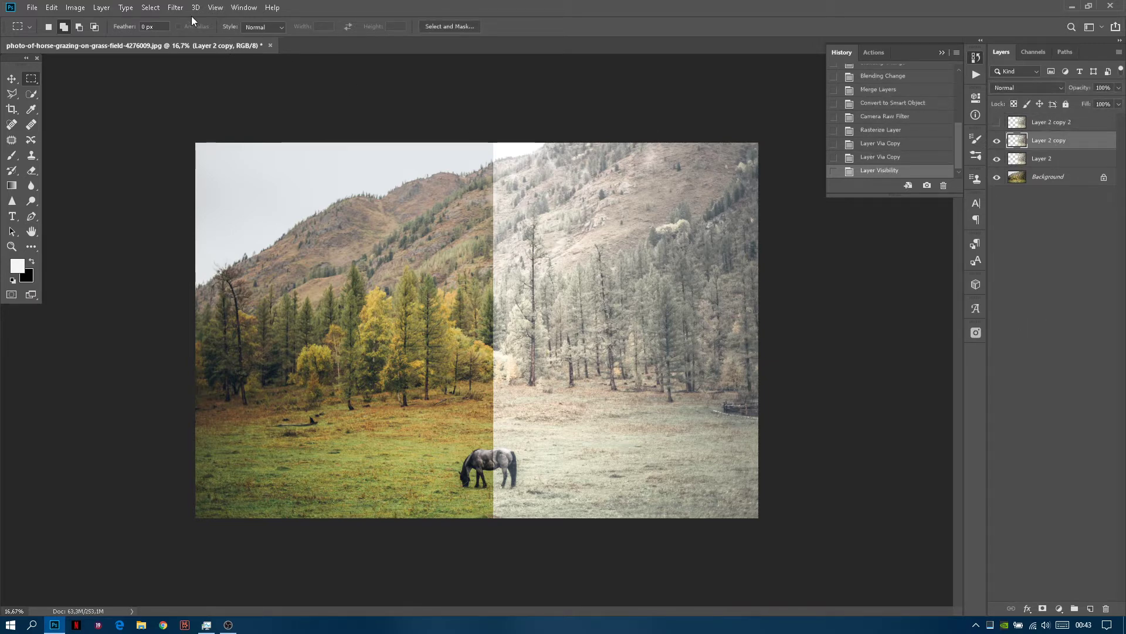
left_click(175, 8)
mouse_move(289, 155)
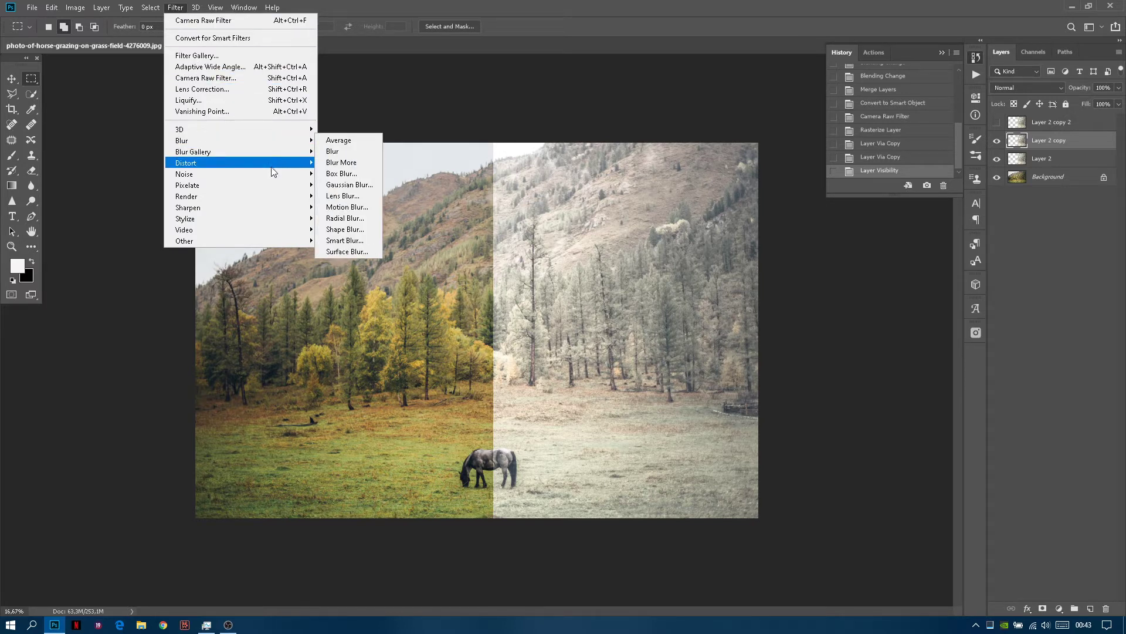
mouse_move(273, 192)
left_click(348, 196)
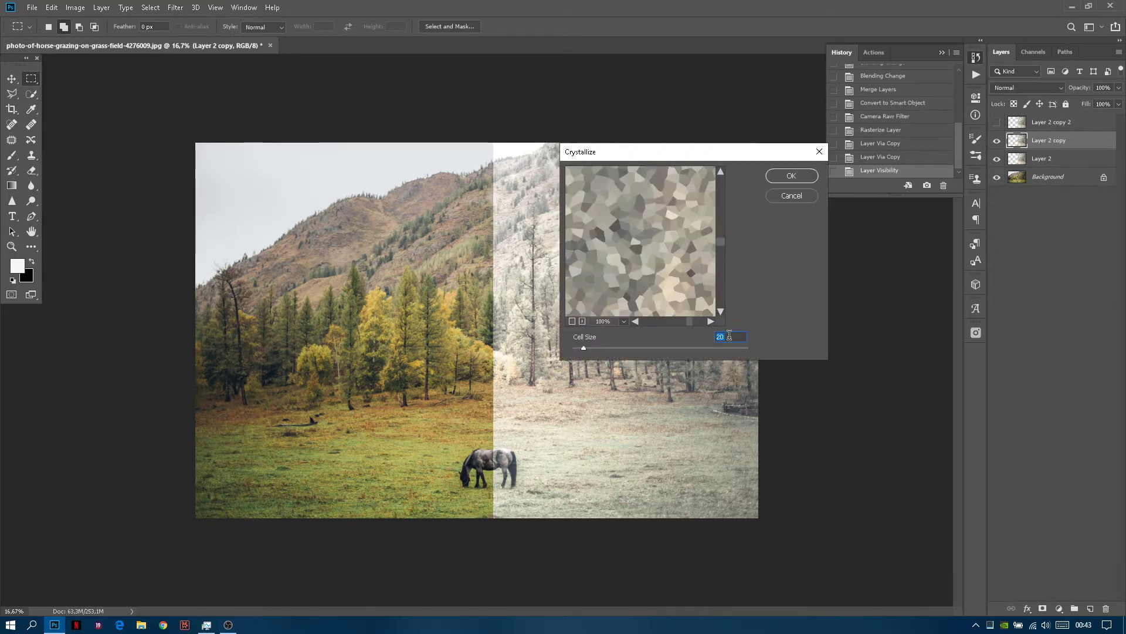
left_click(782, 179)
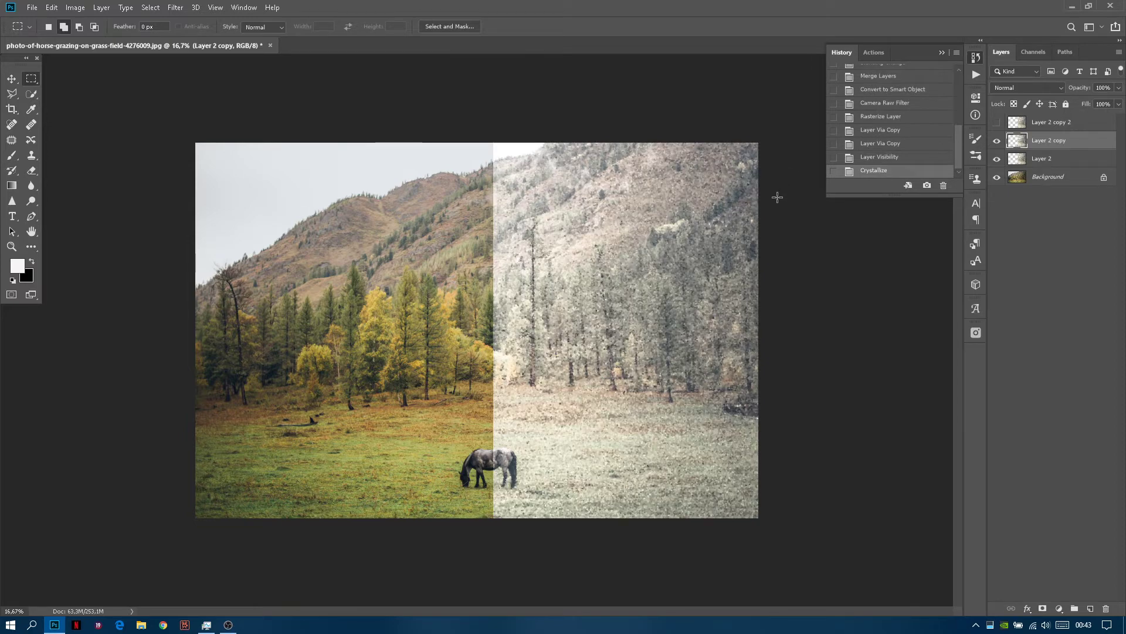
Step: Set Layer 2 copy to Screen blend mode at 50% opacity
left_click(1060, 87)
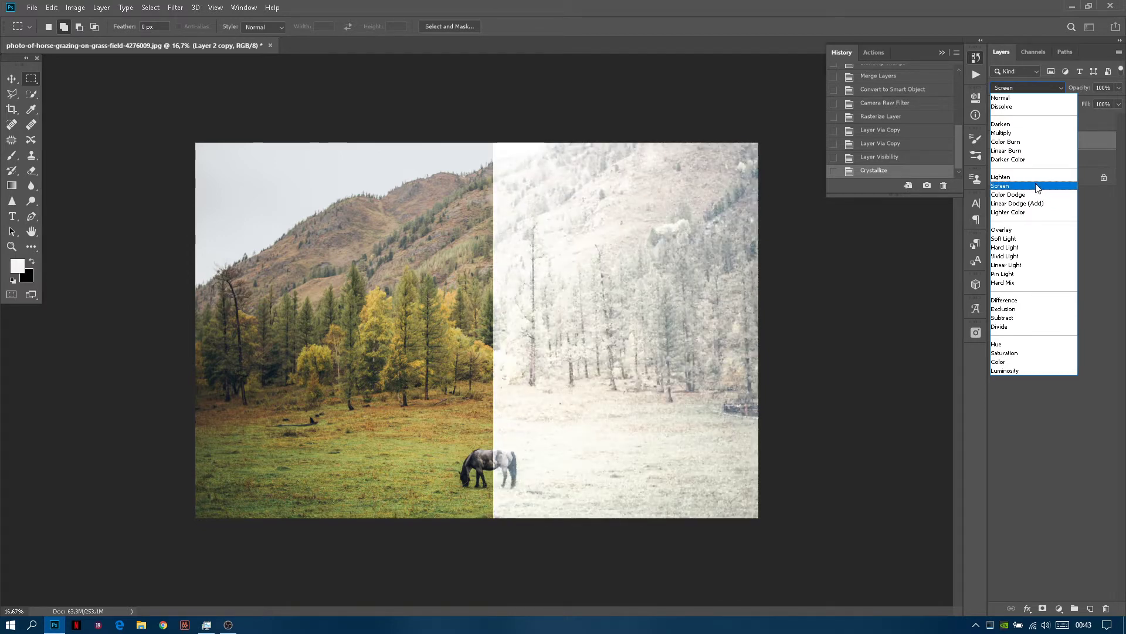
left_click(1038, 187)
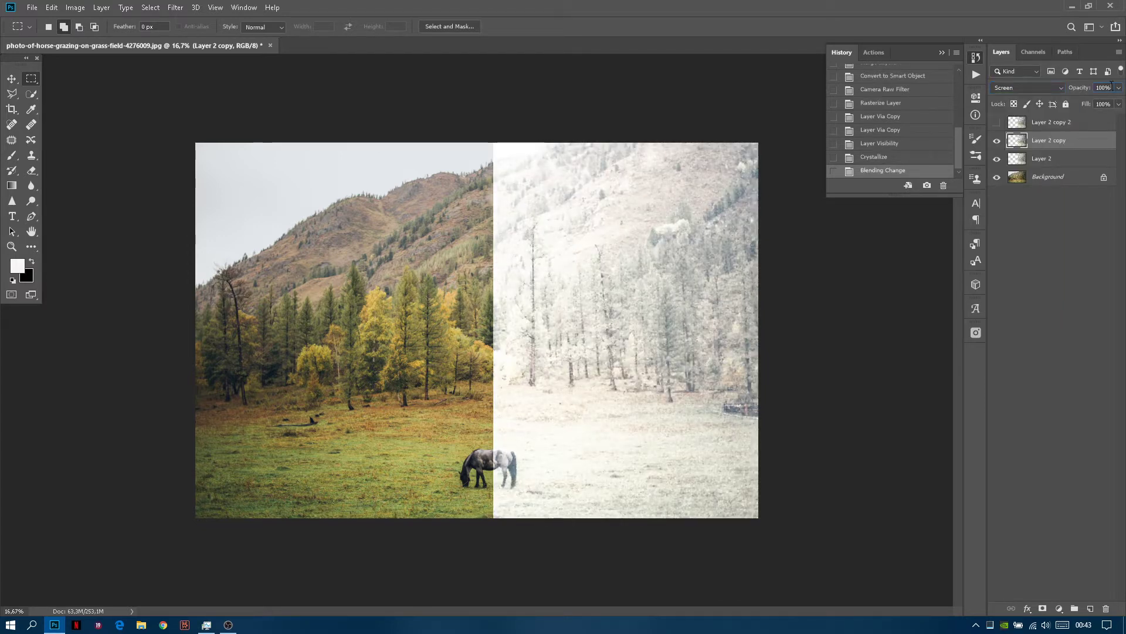
type("50")
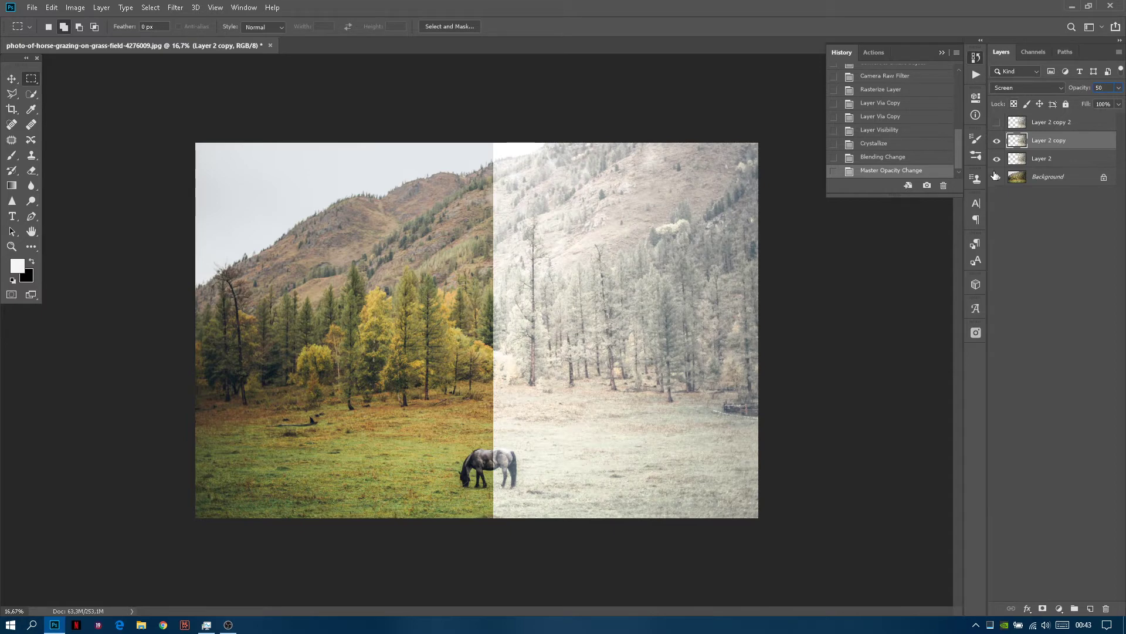
Step: Show Layer 2 copy 2 and open it in the Filter Gallery with the preview at 25%
left_click(1042, 124)
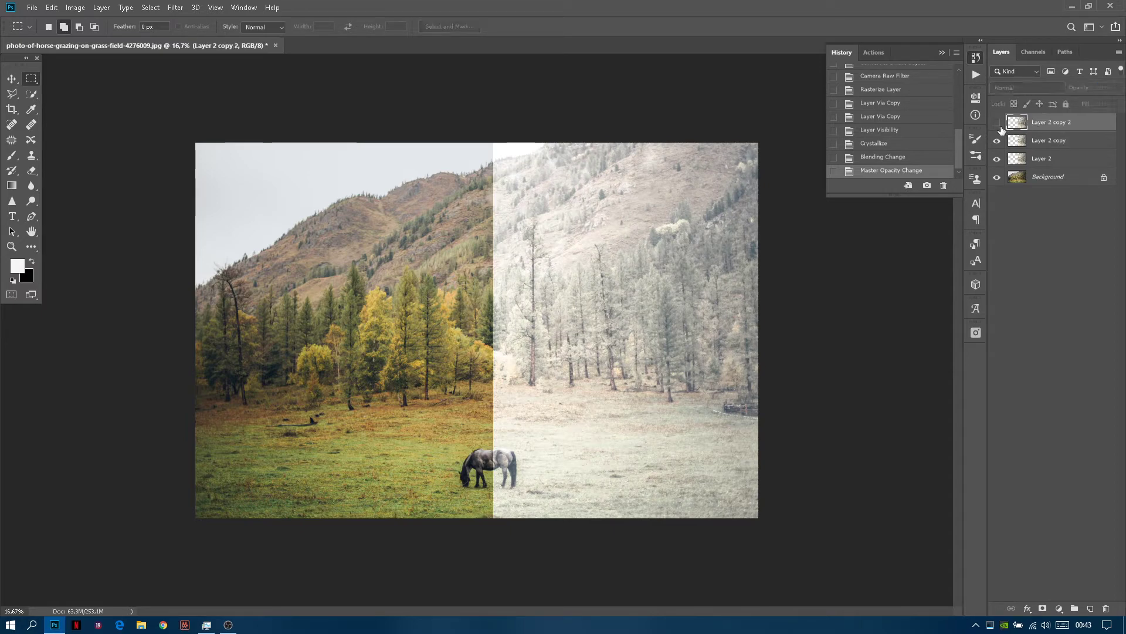
left_click(998, 123)
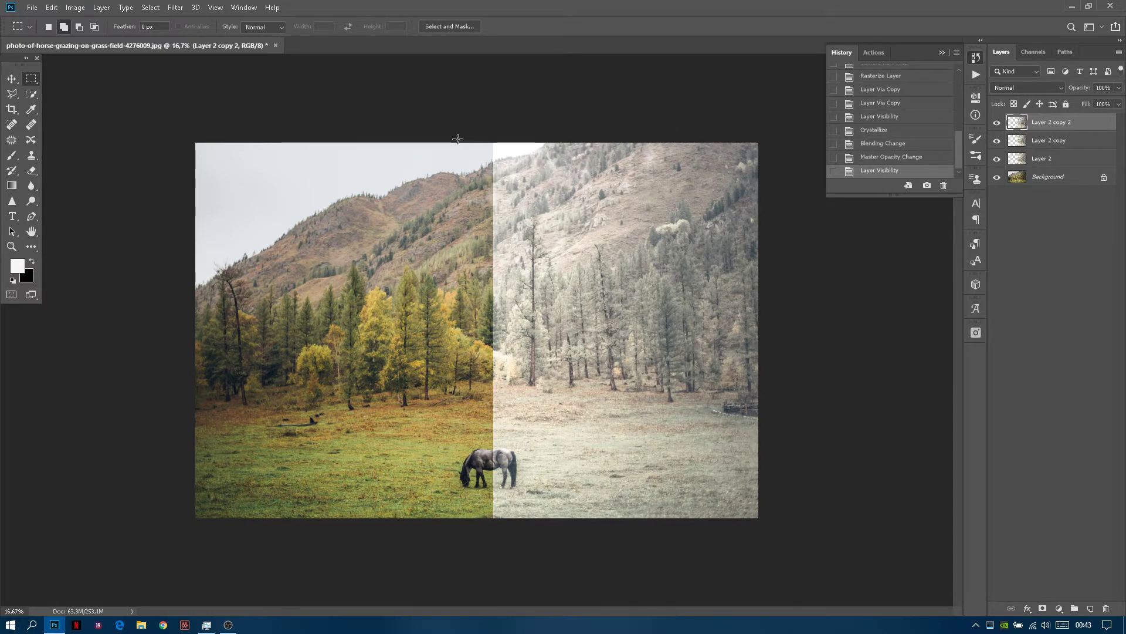
left_click(176, 7)
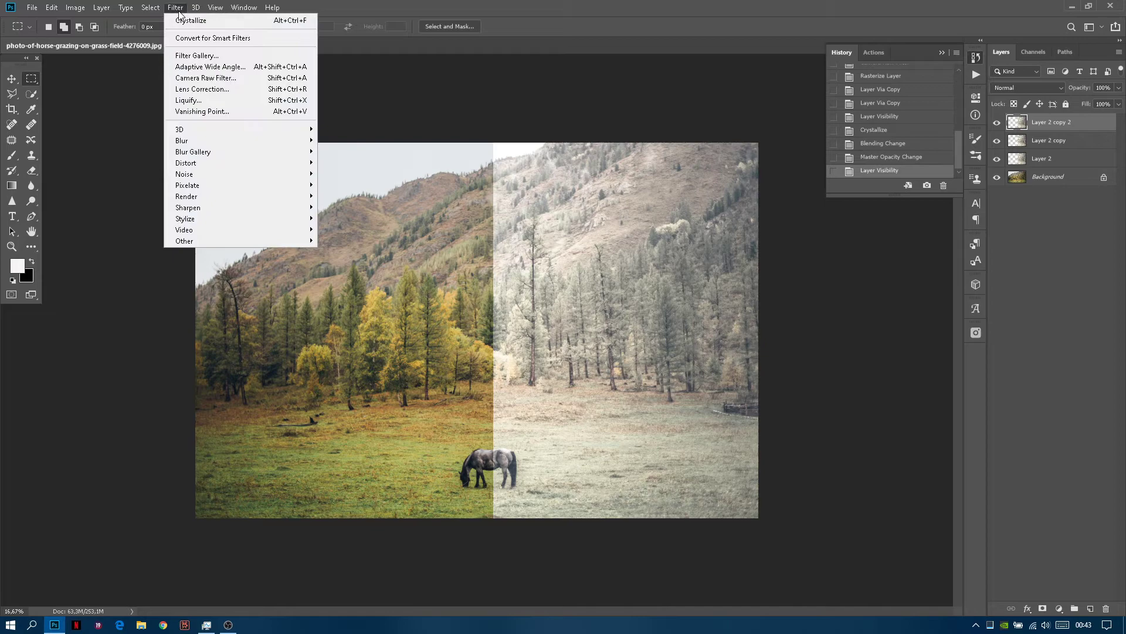
left_click(202, 55)
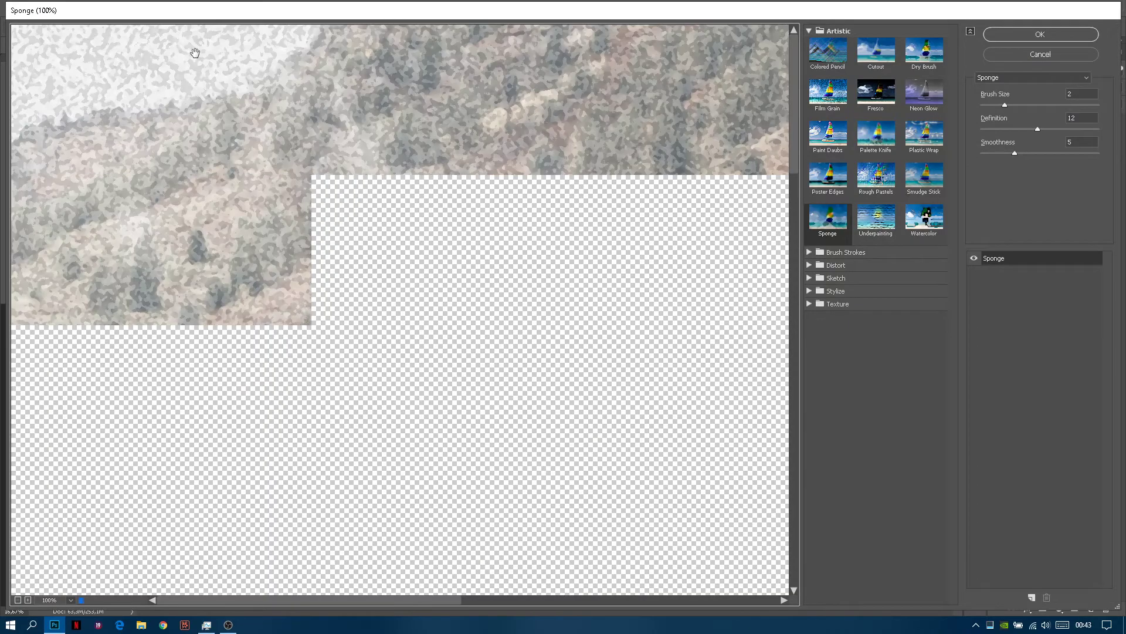
left_click(18, 600)
left_click(18, 600)
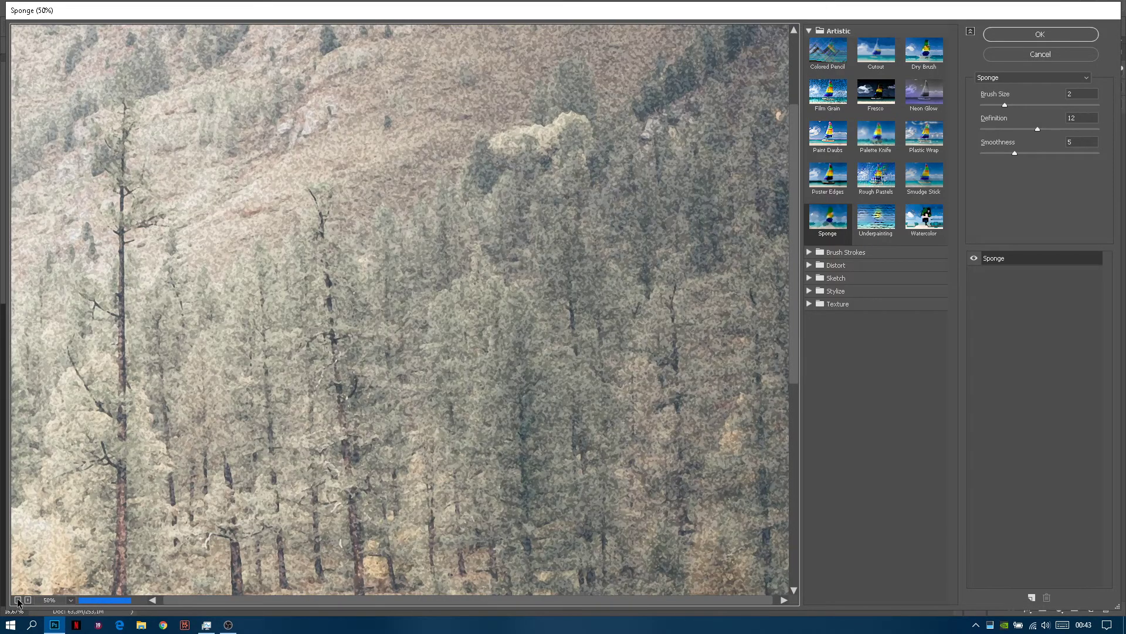
left_click(18, 600)
left_click(18, 601)
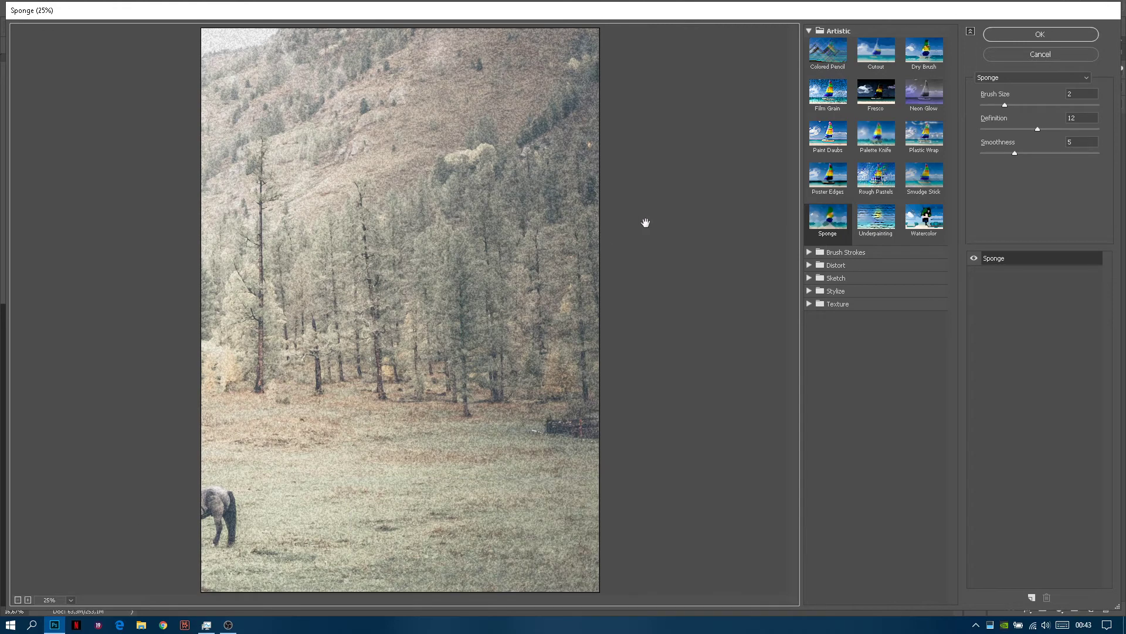
Step: Try the Underpainting and Watercolor artistic filters on Layer 2 copy 2
left_click(880, 220)
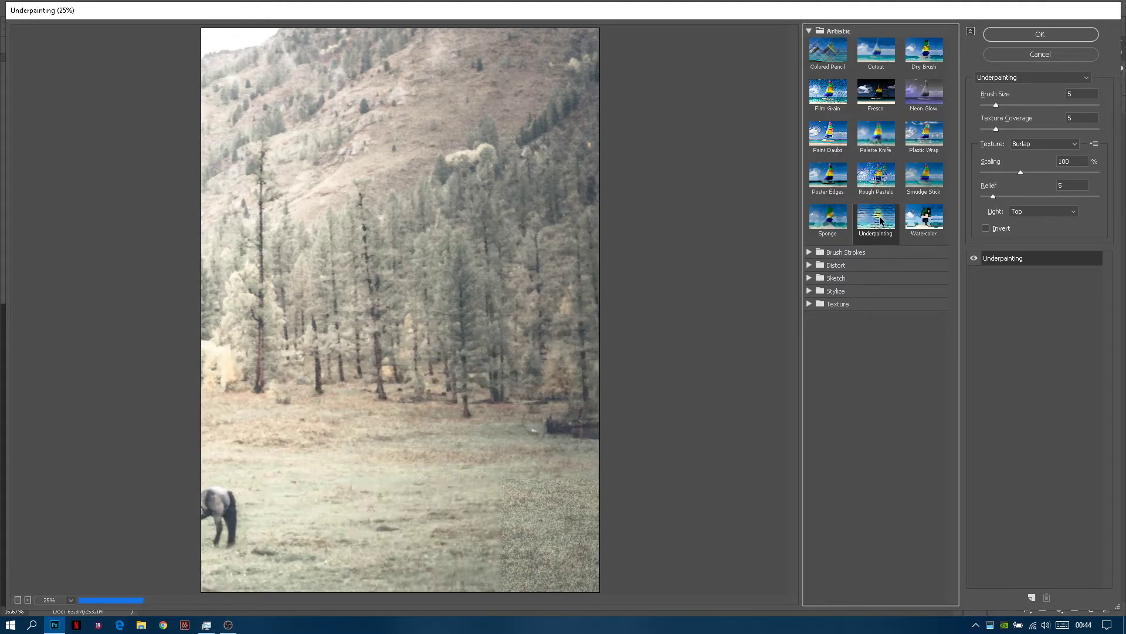
left_click(926, 221)
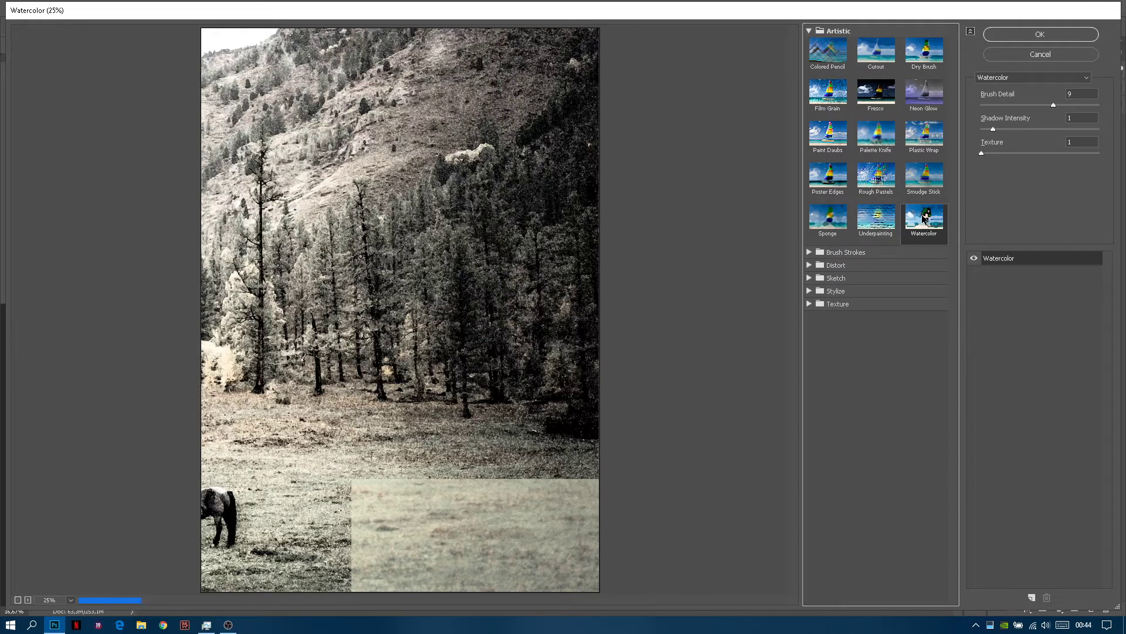
left_click(872, 226)
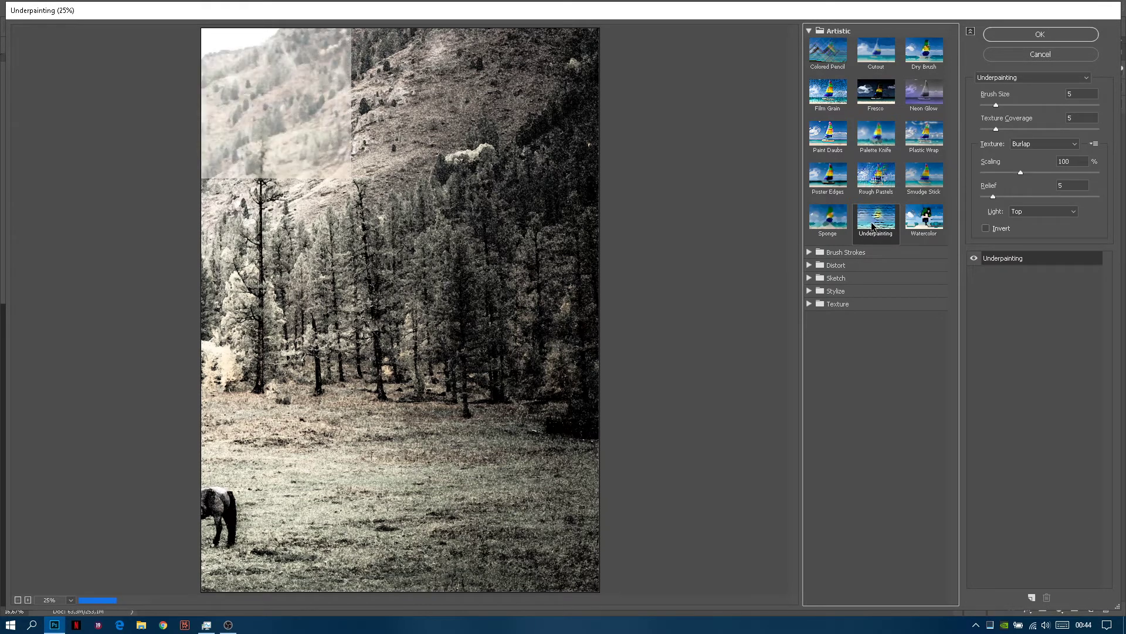
Step: Apply the Paint Daubs filter with Brush Size 8, Sharpness 7 and the Simple brush type
left_click(826, 135)
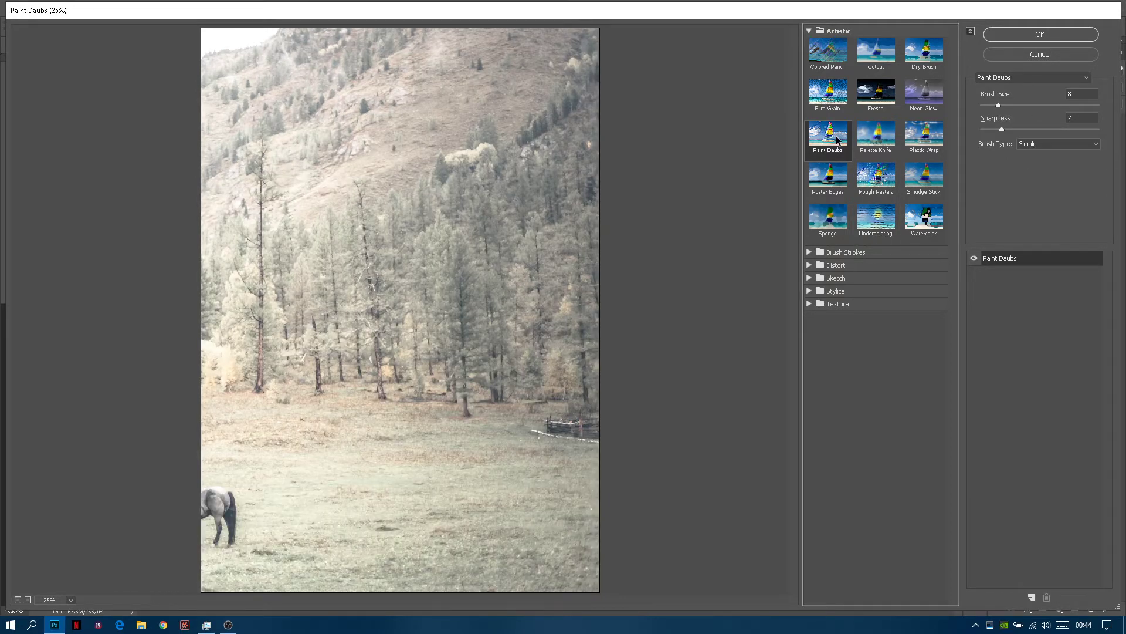
left_click(1048, 35)
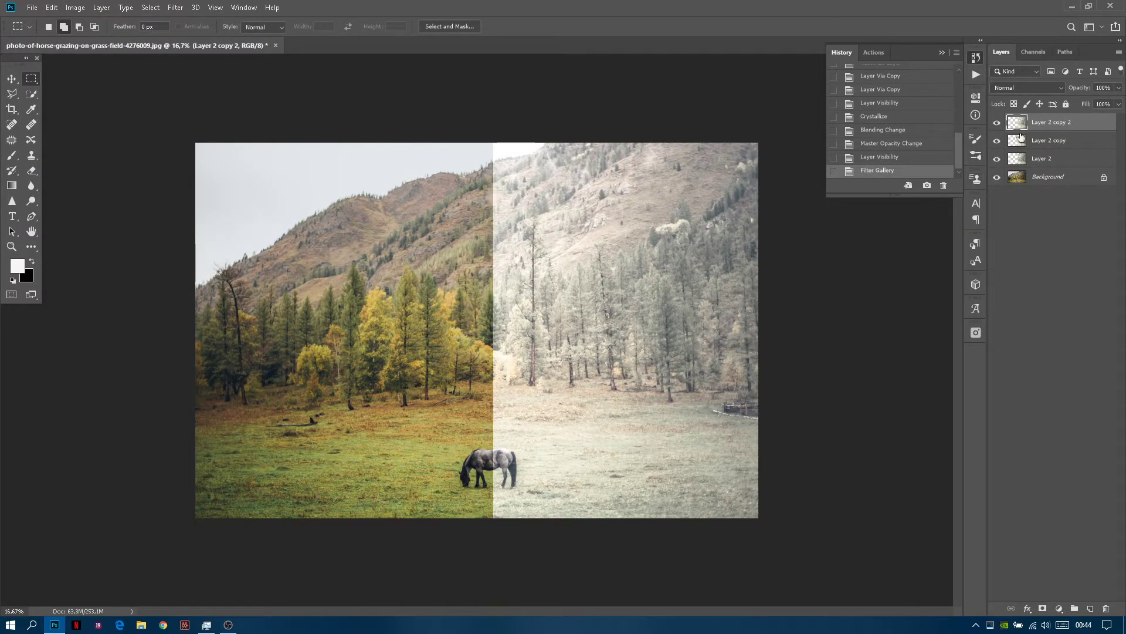
Step: Set Layer 2 copy 2 to Overlay blend mode at 50% opacity
left_click(1061, 88)
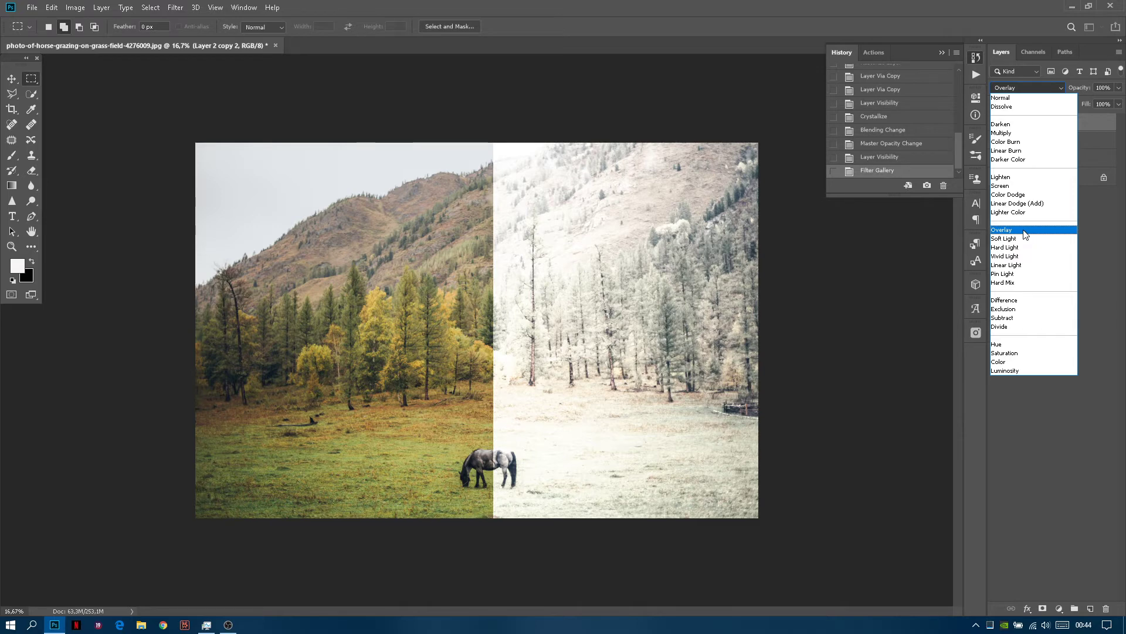
left_click(1025, 232)
left_click(1104, 88)
type("50")
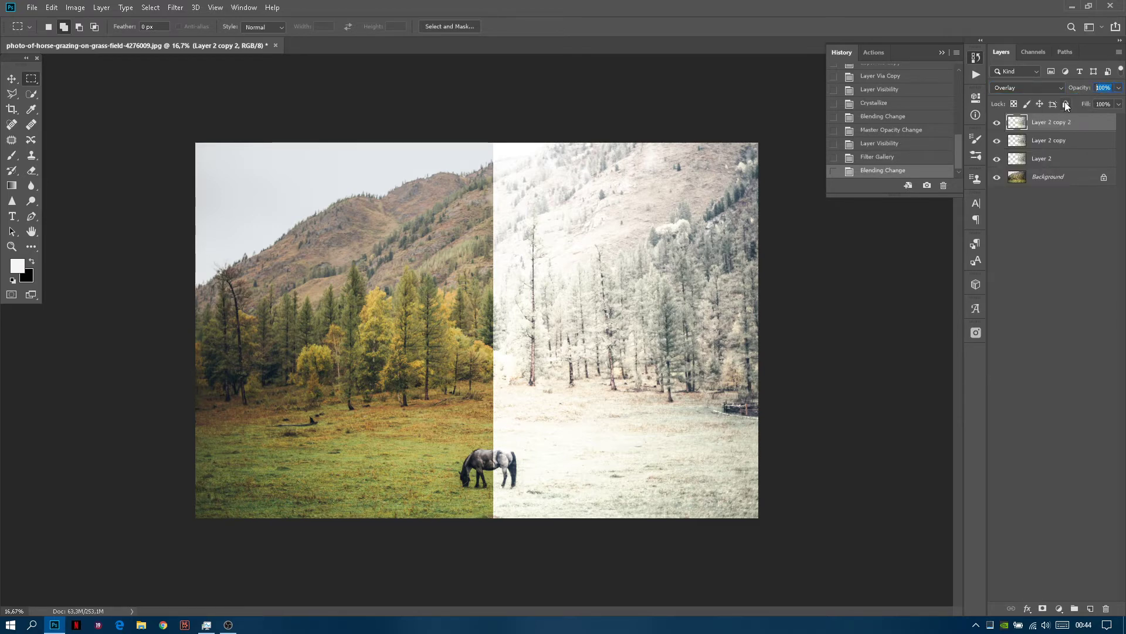
key("Return")
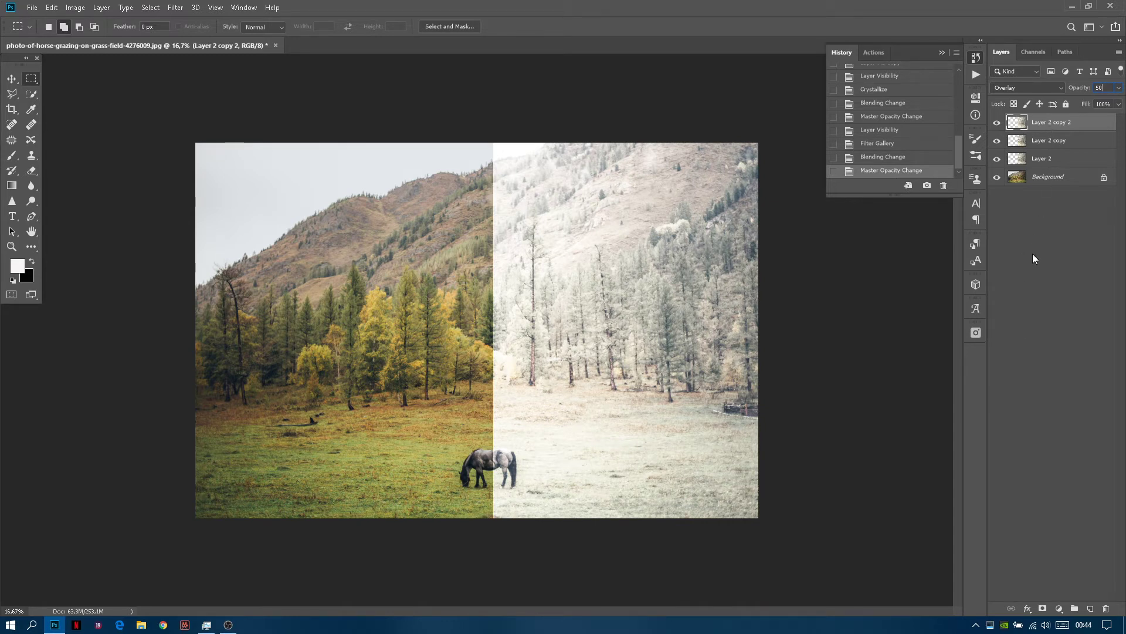
Step: Merge Layer 2, Layer 2 copy and Layer 2 copy 2 into one layer
left_click(1066, 141, "ctrl")
left_click(1076, 162, "ctrl")
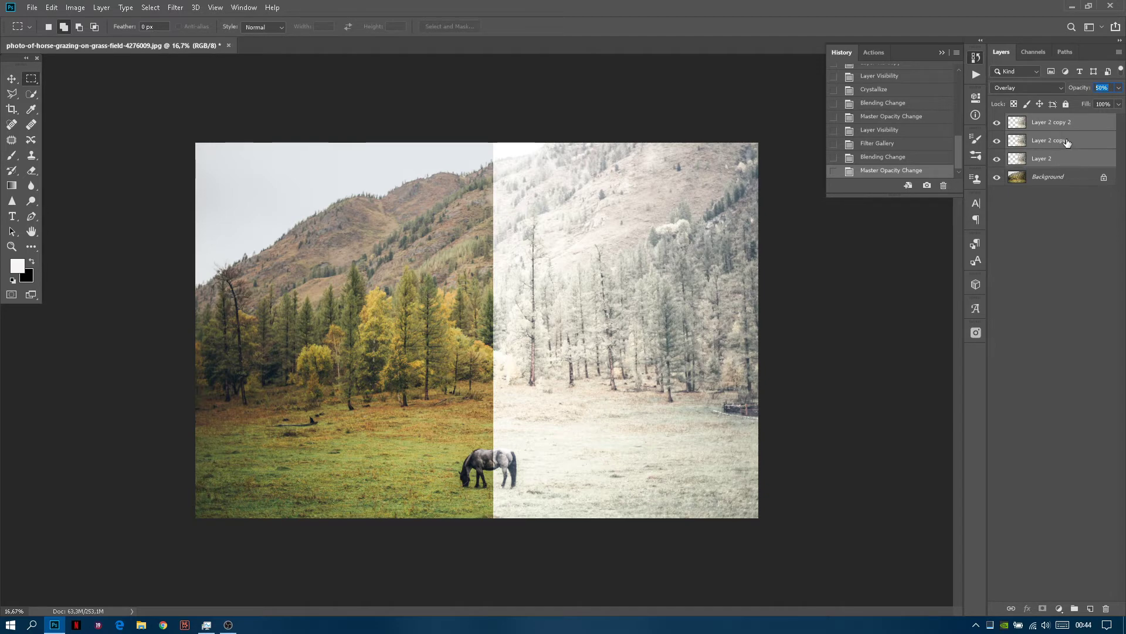
right_click(1065, 141)
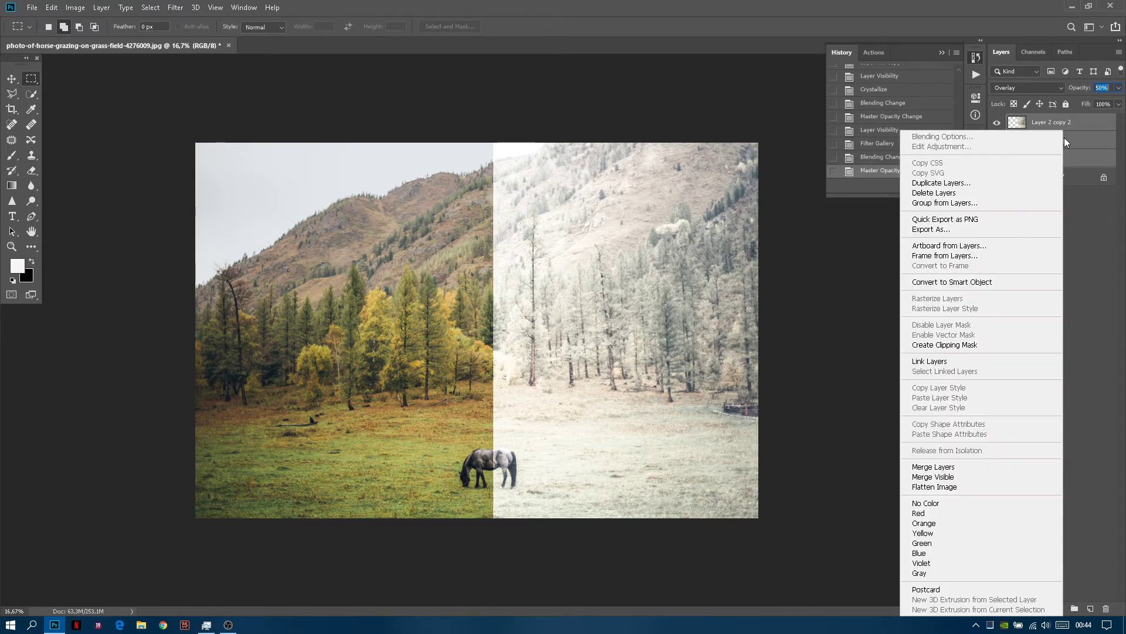
left_click(950, 465)
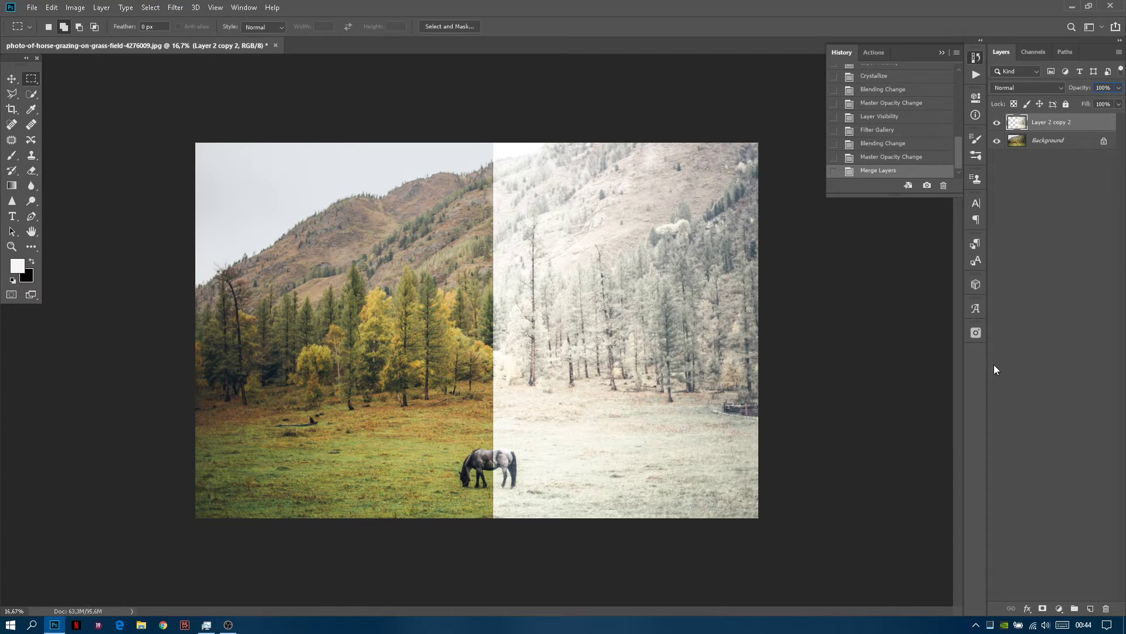
Step: Duplicate the merged layer and set the copy to Pin Light blend mode at 70% opacity
left_click(1060, 88)
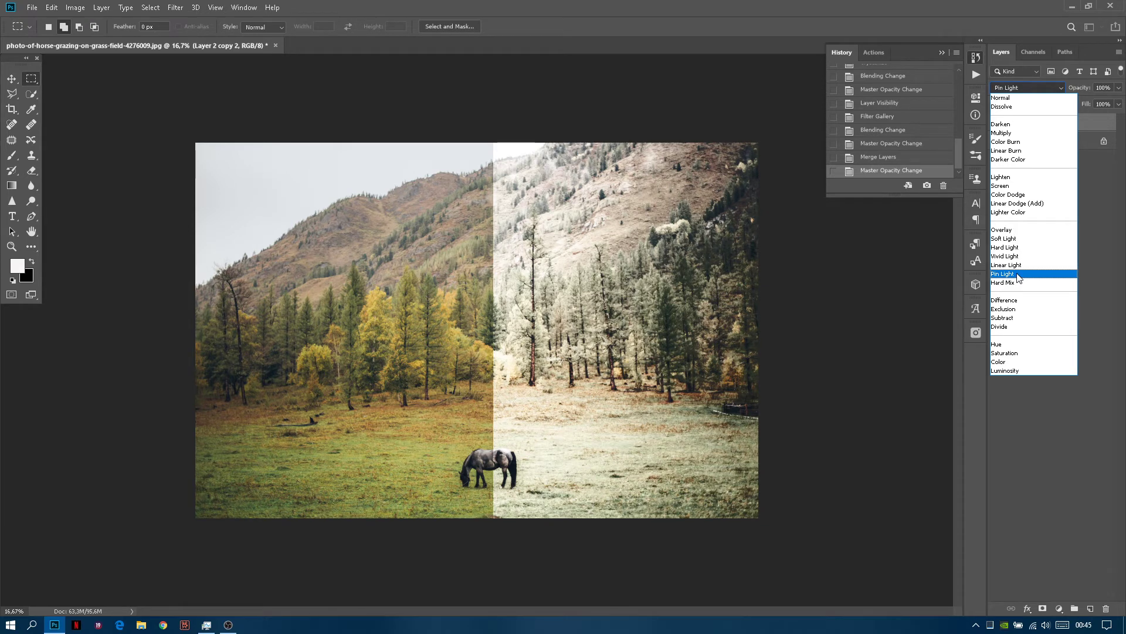
left_click(1034, 448)
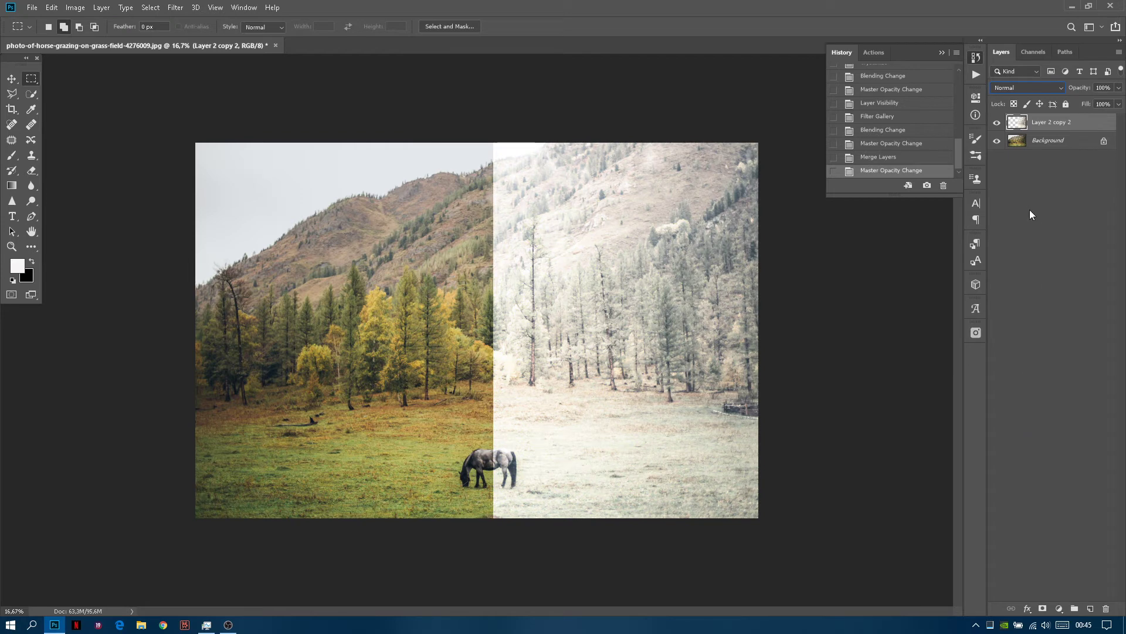
key("ctrl+j")
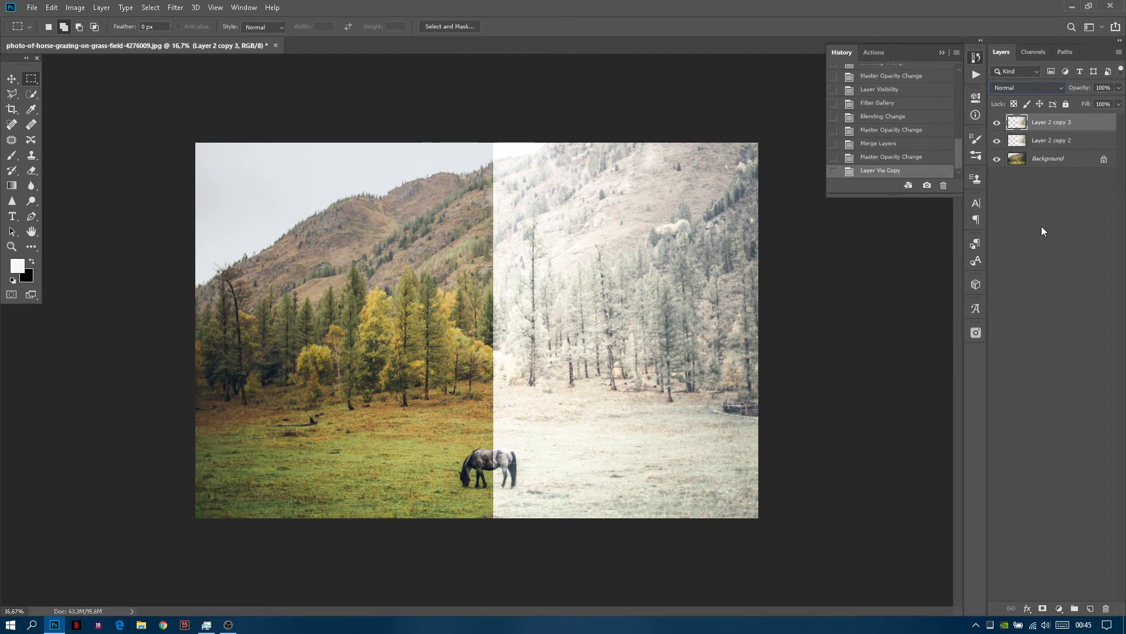
left_click(1061, 87)
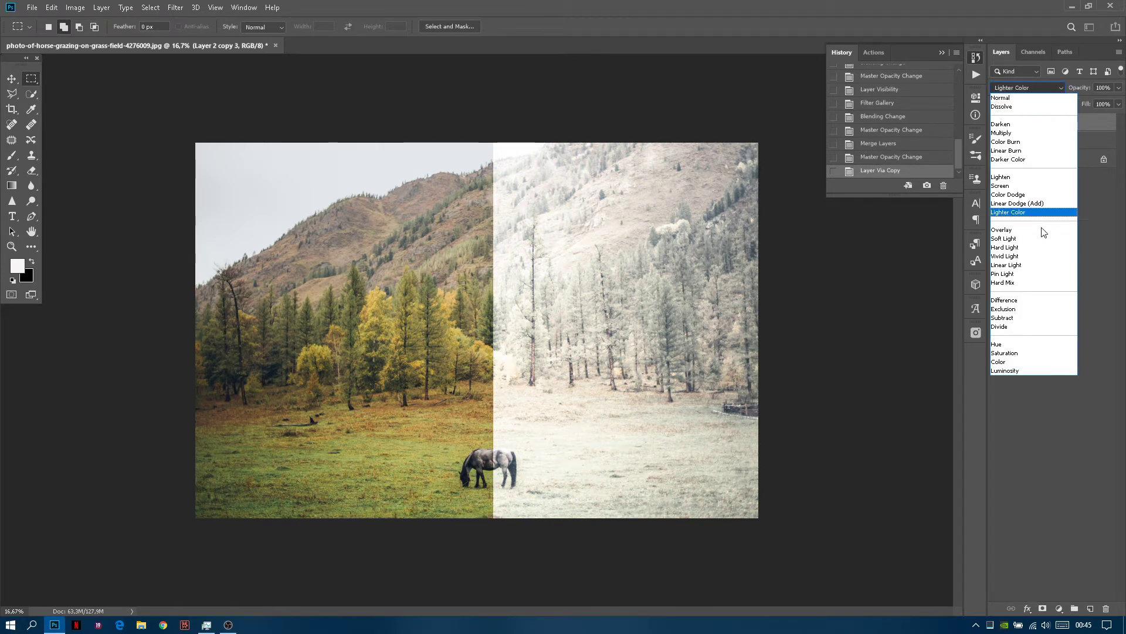
left_click(1027, 275)
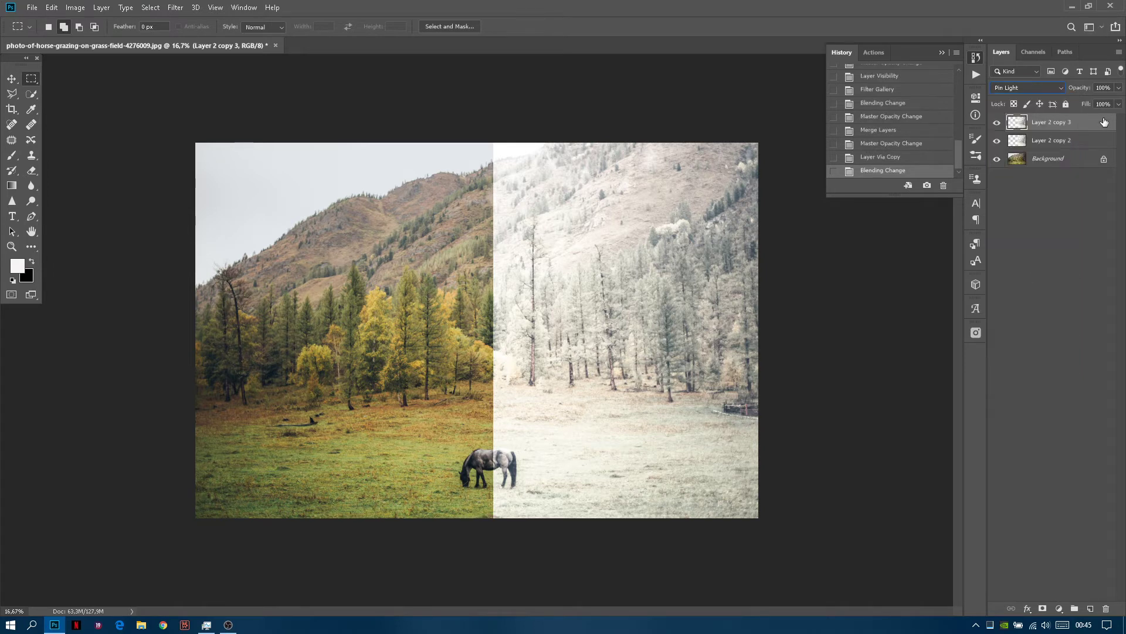
left_click_drag(1085, 88, 1067, 88)
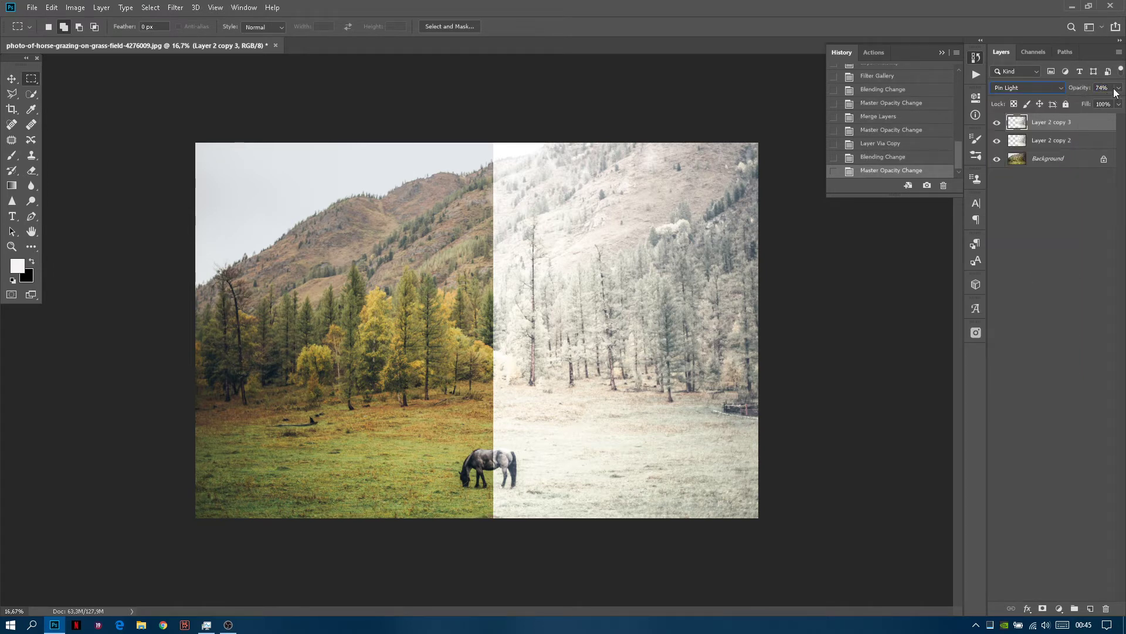
type("50")
key("Return")
type("70")
key("Return")
Step: Add two empty layers at the top of the stack and load the outline of Layer 2 copy 3 as a selection
left_click(1091, 608)
left_click(1091, 609)
left_click(1052, 145)
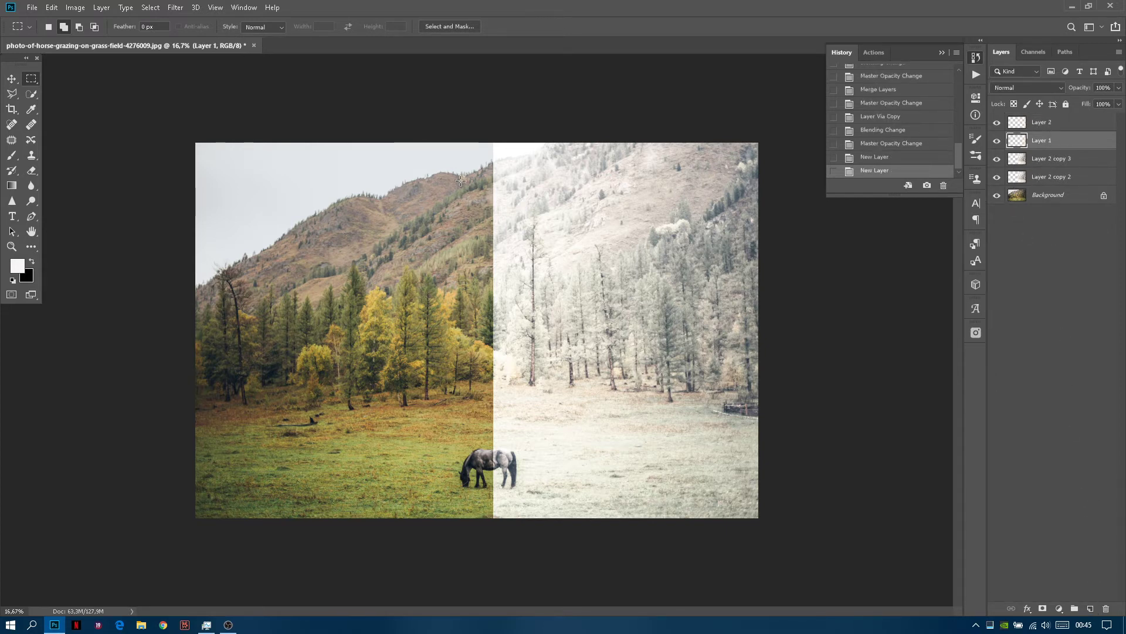
left_click(1021, 162)
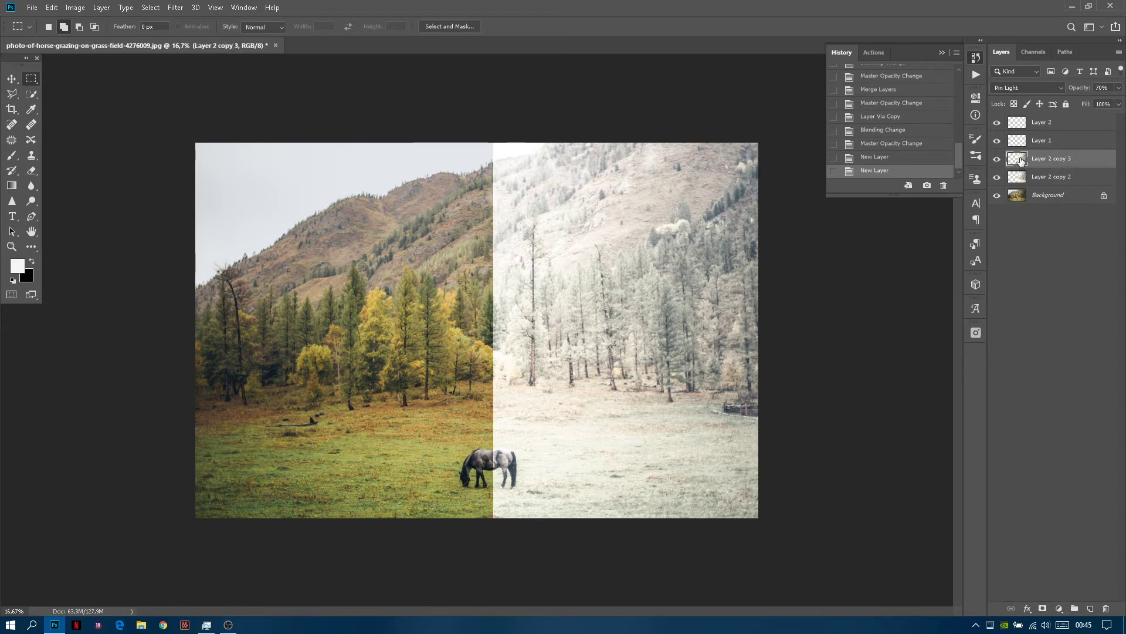
left_click(1021, 160, "ctrl")
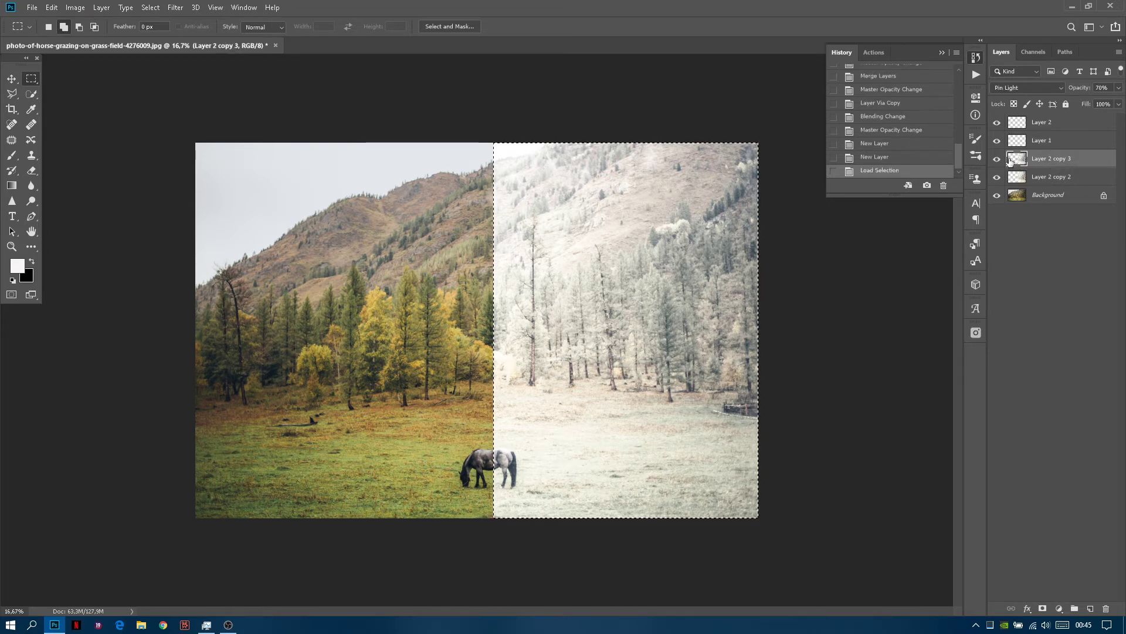
Step: Choose the Brush tool and set the brush size to 200
left_click(10, 157)
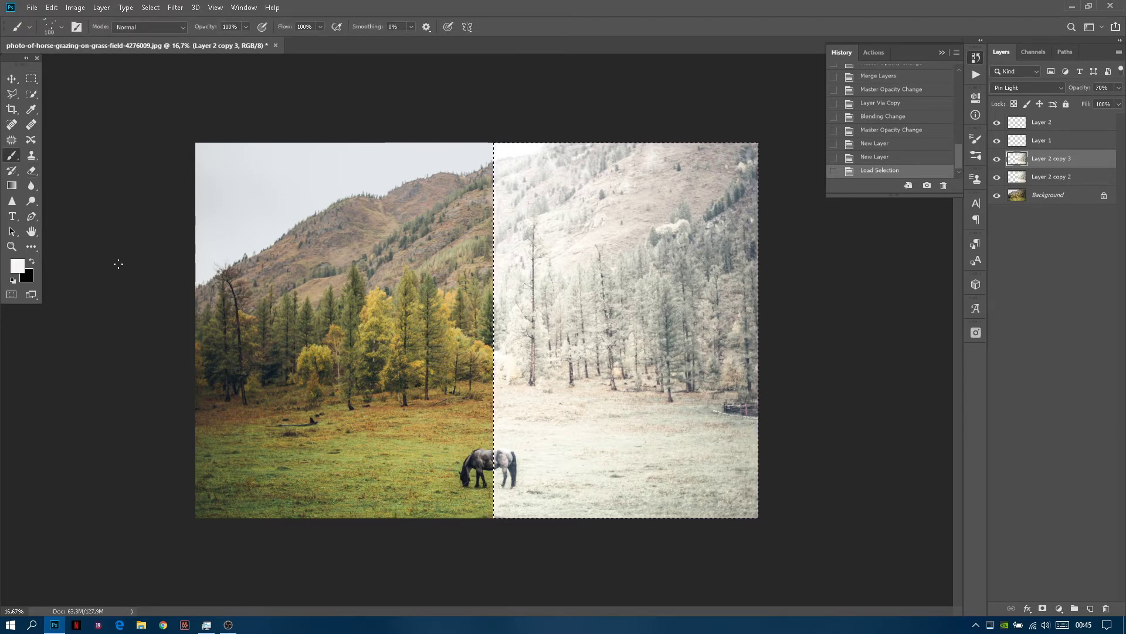
left_click(62, 26)
double_click(130, 50)
type("200")
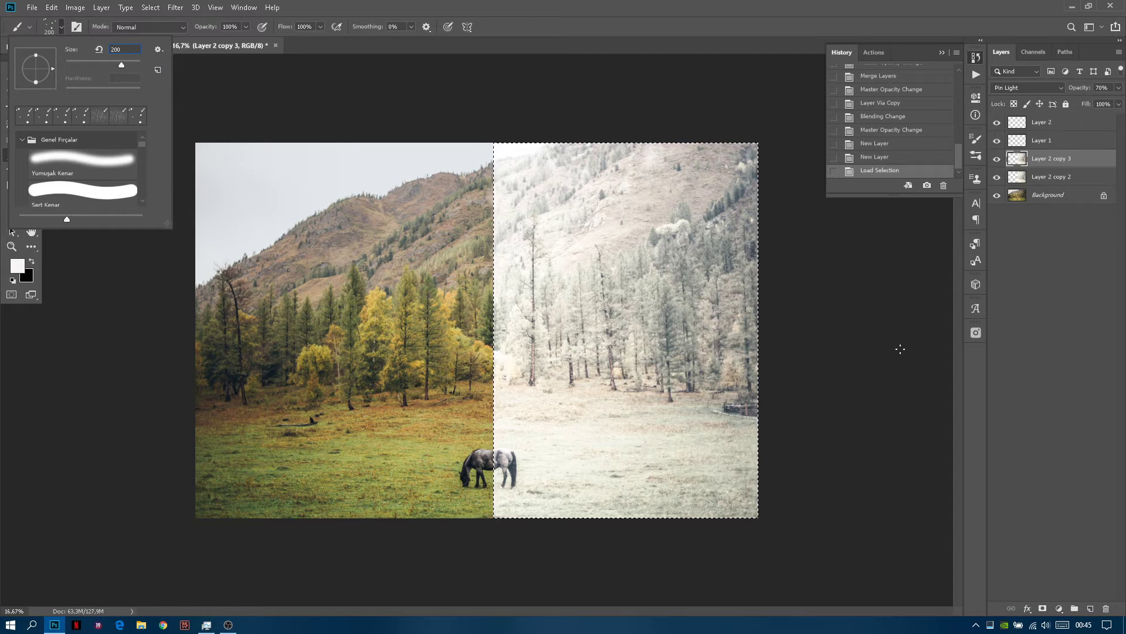
Step: On Layer 2, paint small white snowflakes over the selected pale half, covering the horse, trees and hillside
left_click(1033, 385)
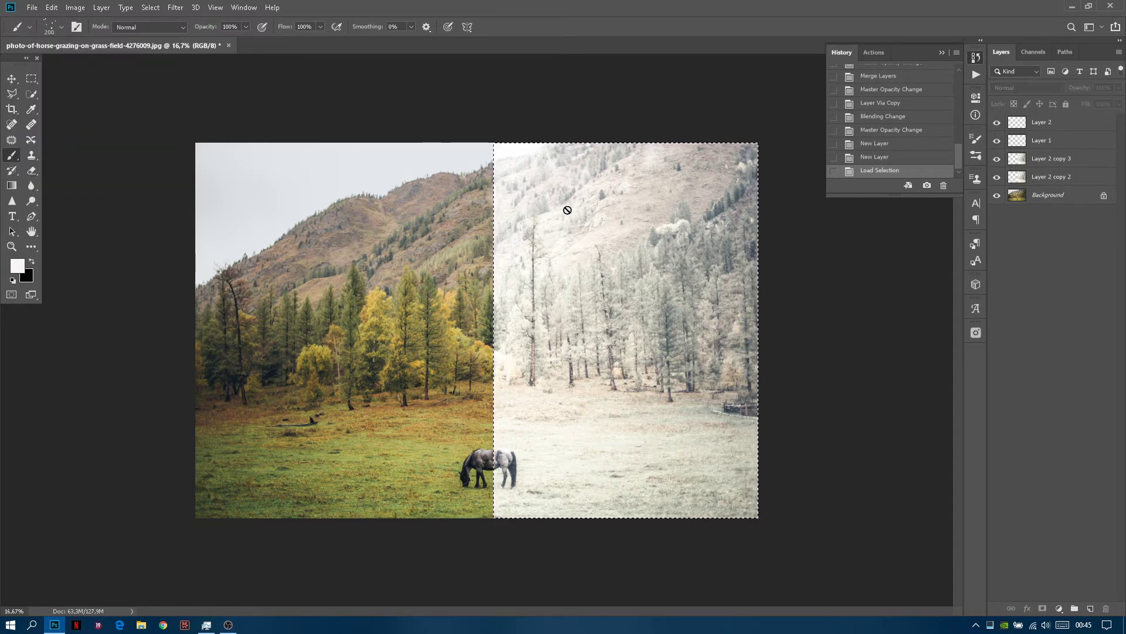
left_click(1020, 143)
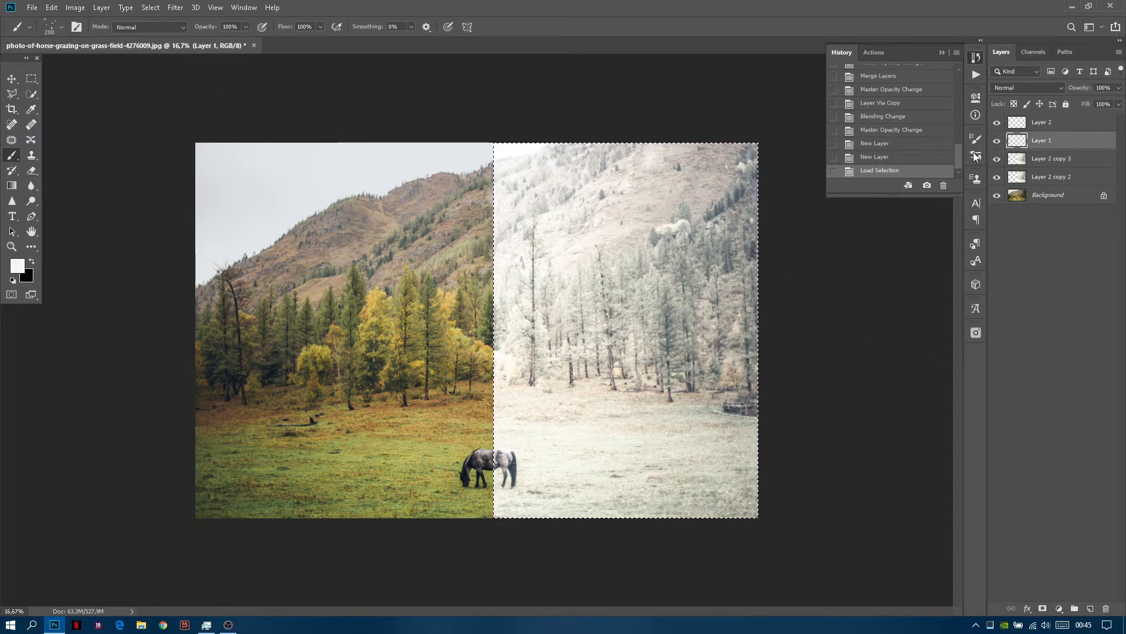
left_click(1015, 125)
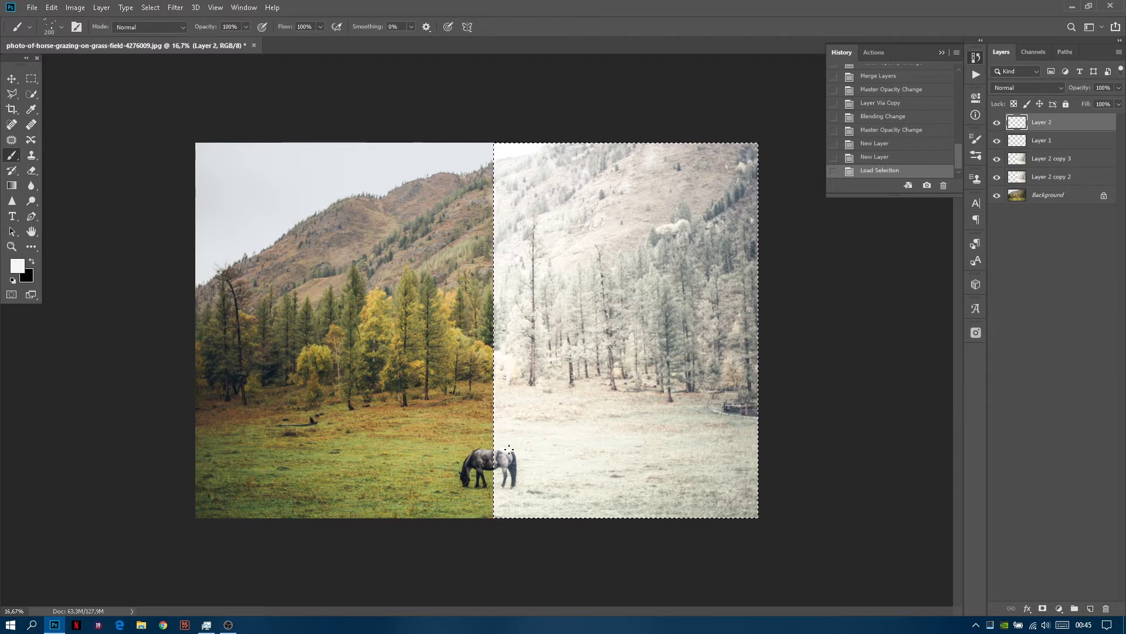
left_click(566, 419)
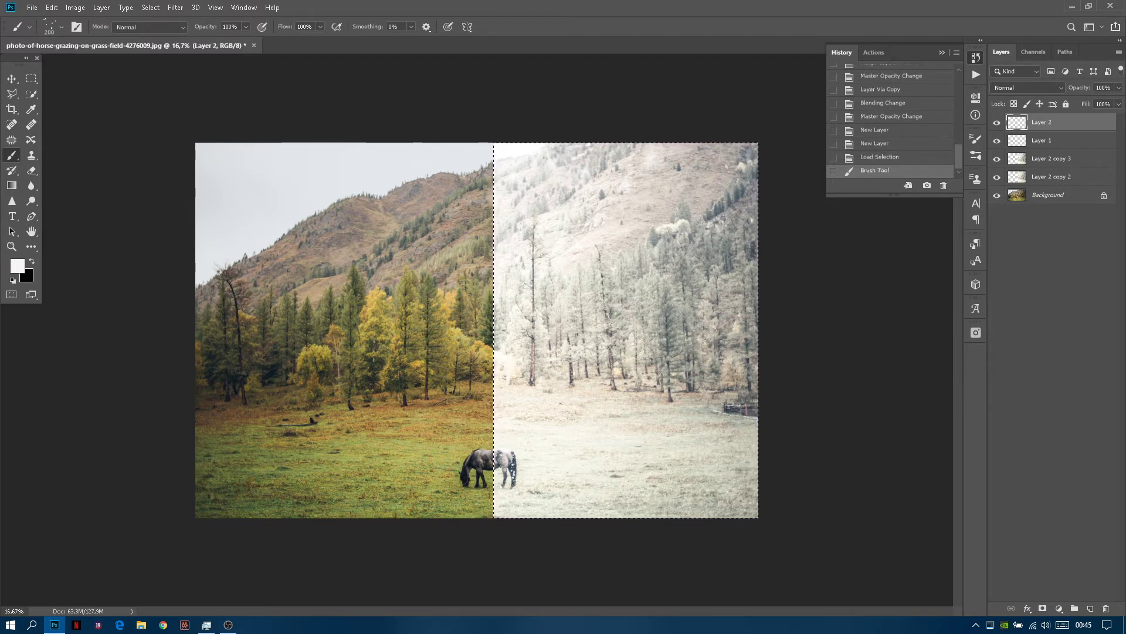
left_click_drag(671, 370, 666, 320)
left_click_drag(739, 185, 710, 134)
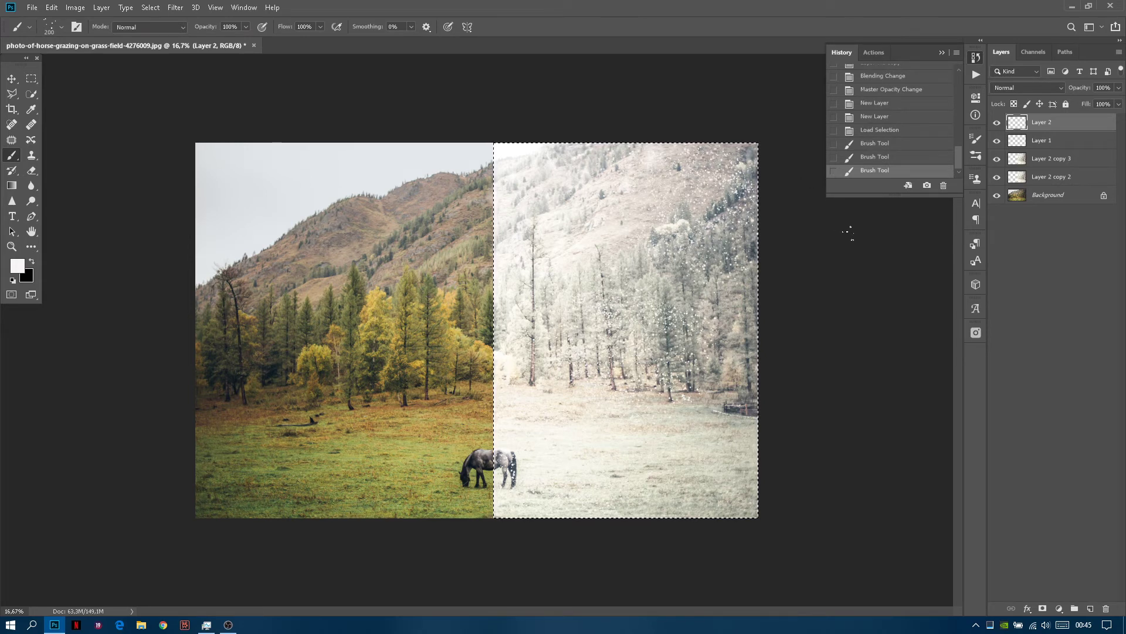
Step: On Layer 1, dab large white snowflakes across the selected pale half with a brush size of 1000
left_click(1062, 144)
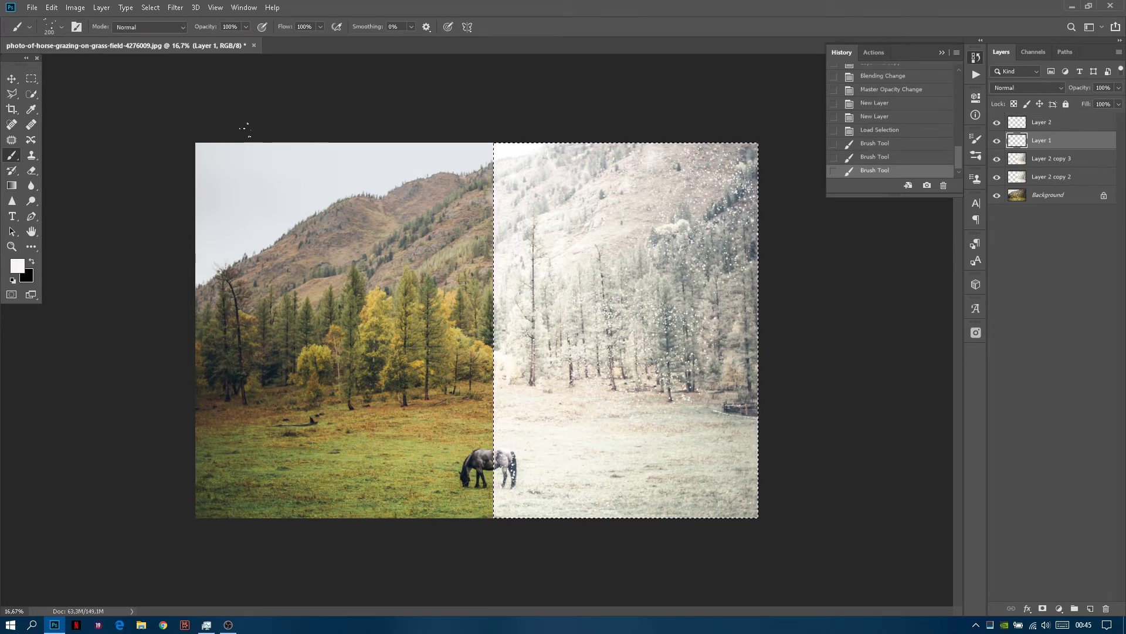
left_click(62, 27)
double_click(134, 50)
type("1000")
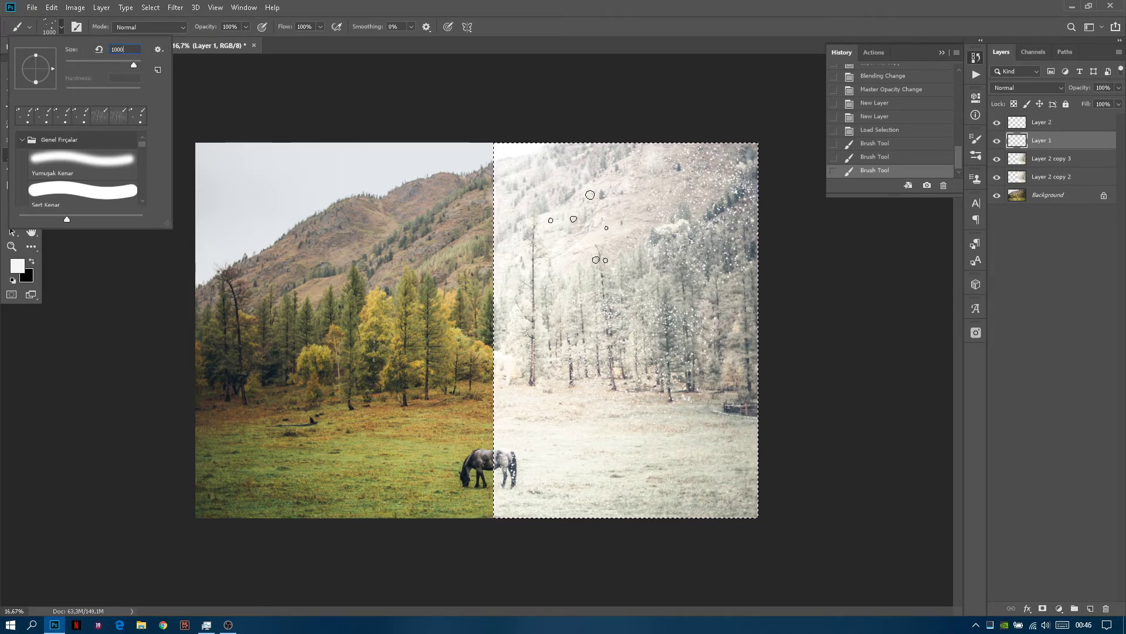
left_click(542, 193)
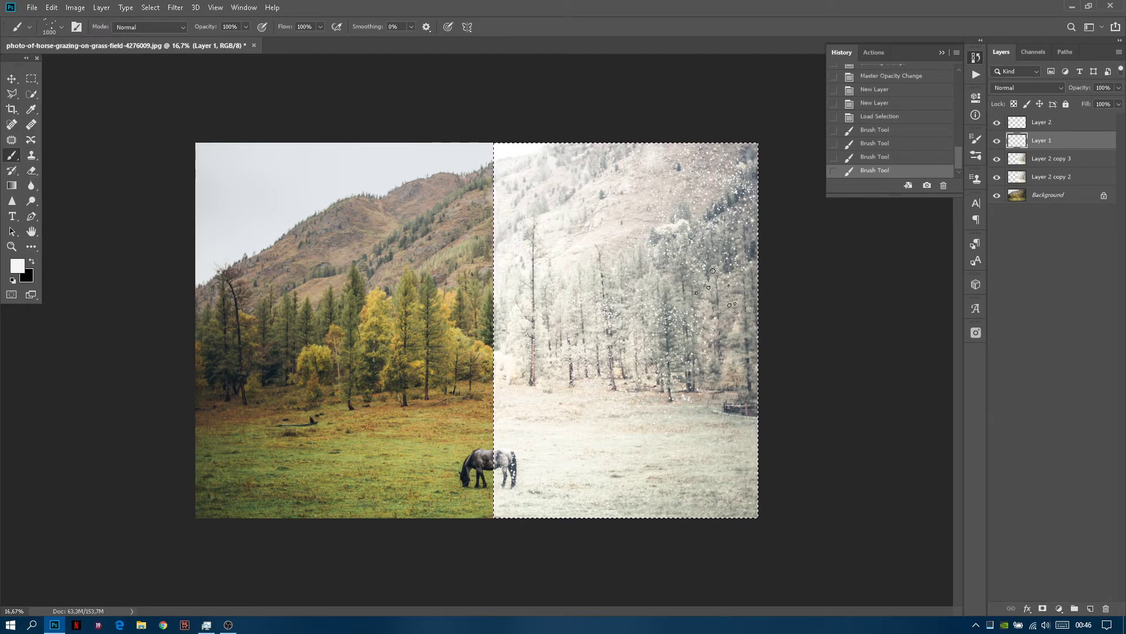
left_click(997, 122)
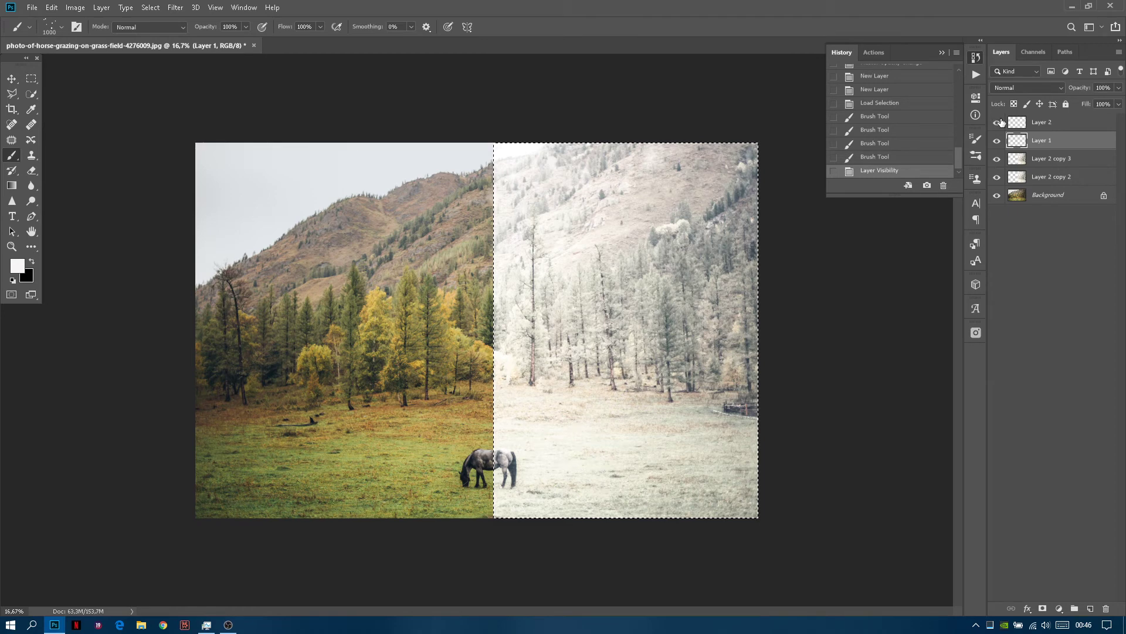
left_click(997, 122)
left_click(712, 290)
left_click(713, 409)
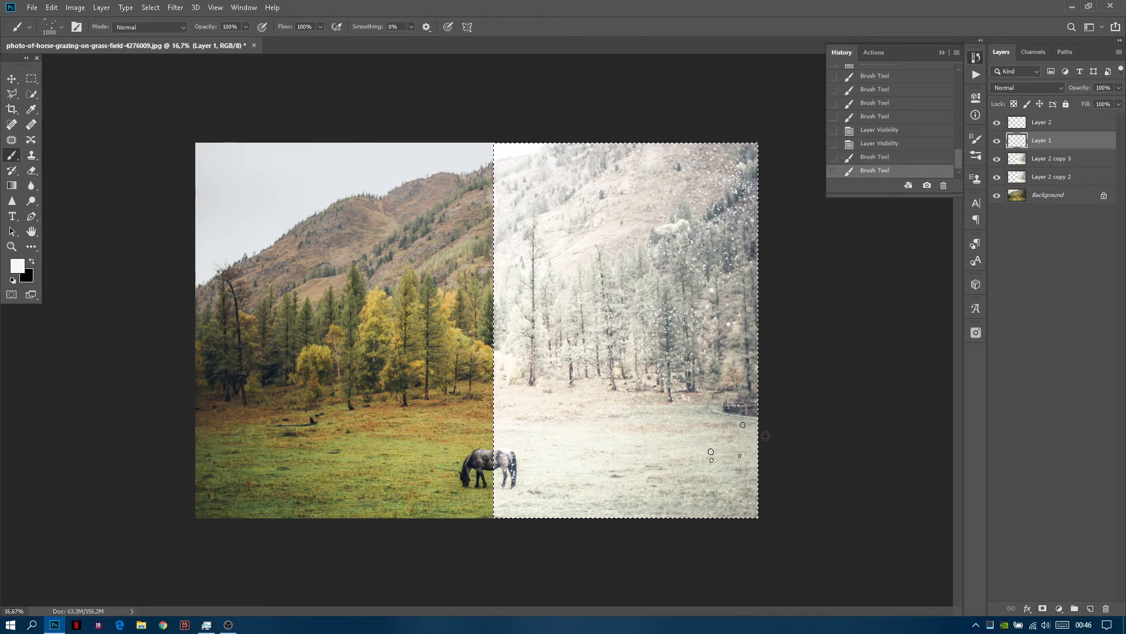
left_click(718, 427)
left_click(552, 449)
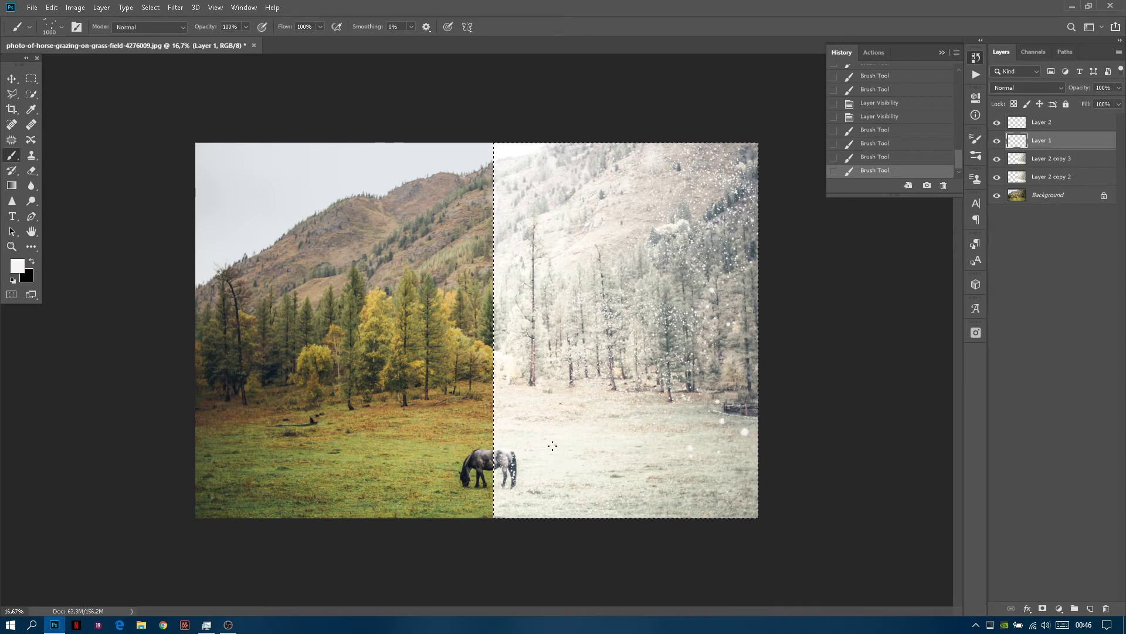
left_click(544, 337)
left_click(546, 247)
left_click(620, 218)
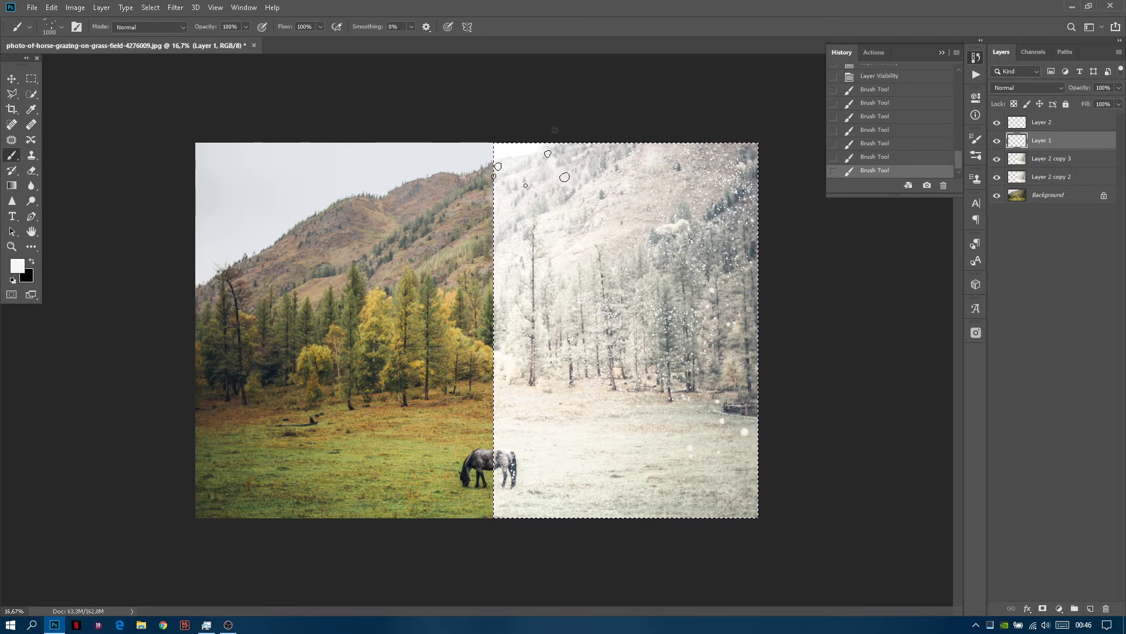
left_click(547, 181)
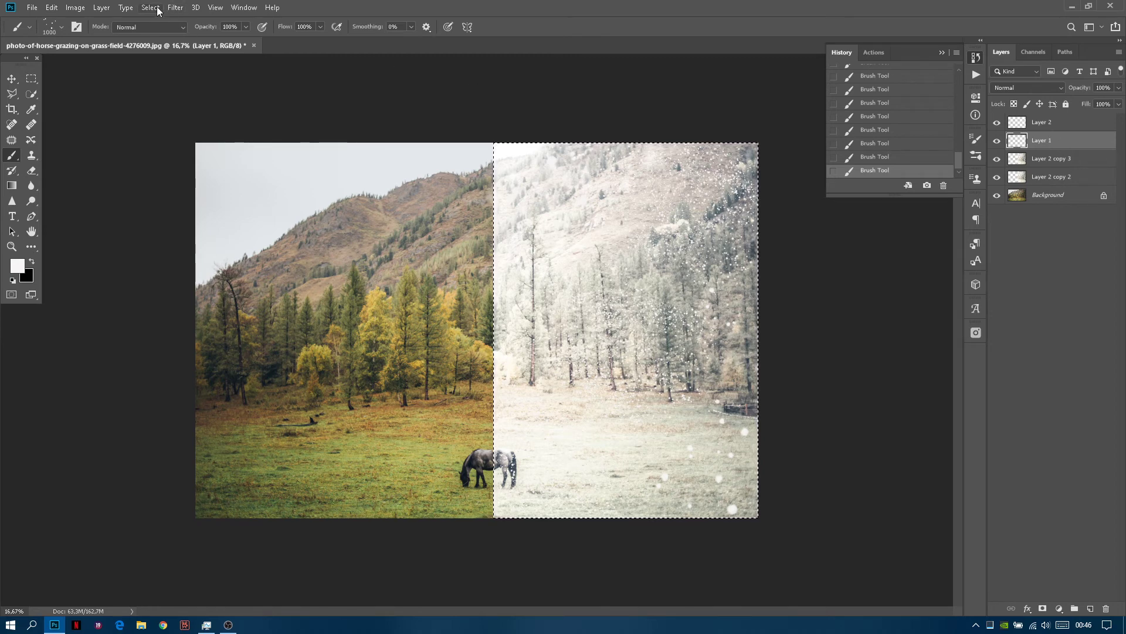
Step: Apply a Motion Blur to the large snowflakes on Layer 1 with an angle of -90° and a distance of 92 pixels
left_click(175, 9)
mouse_move(281, 141)
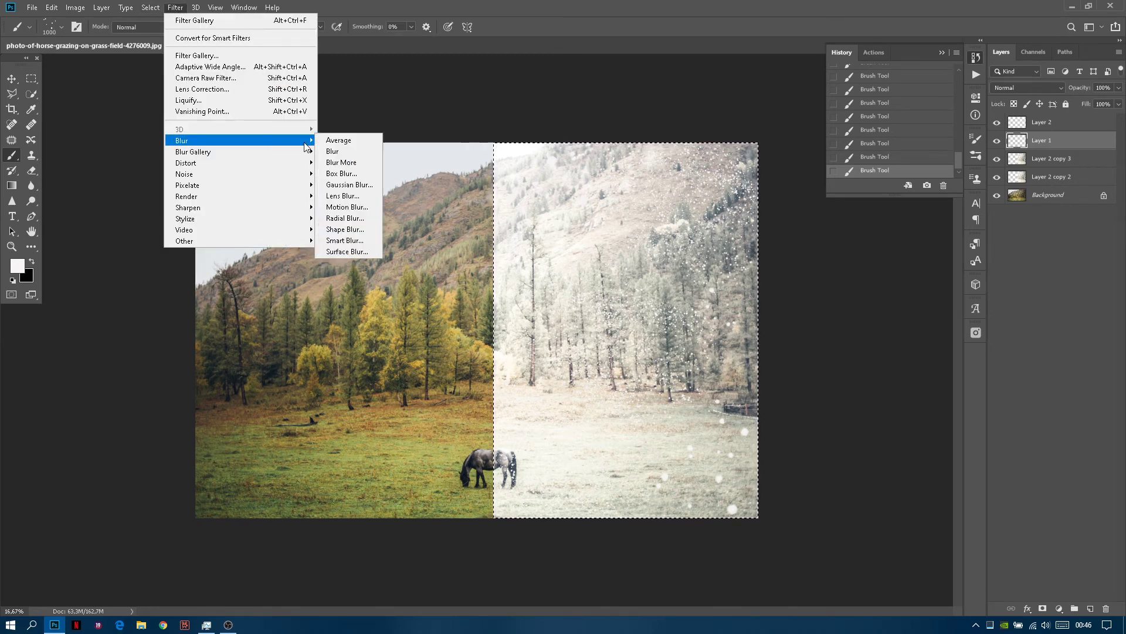
left_click(359, 208)
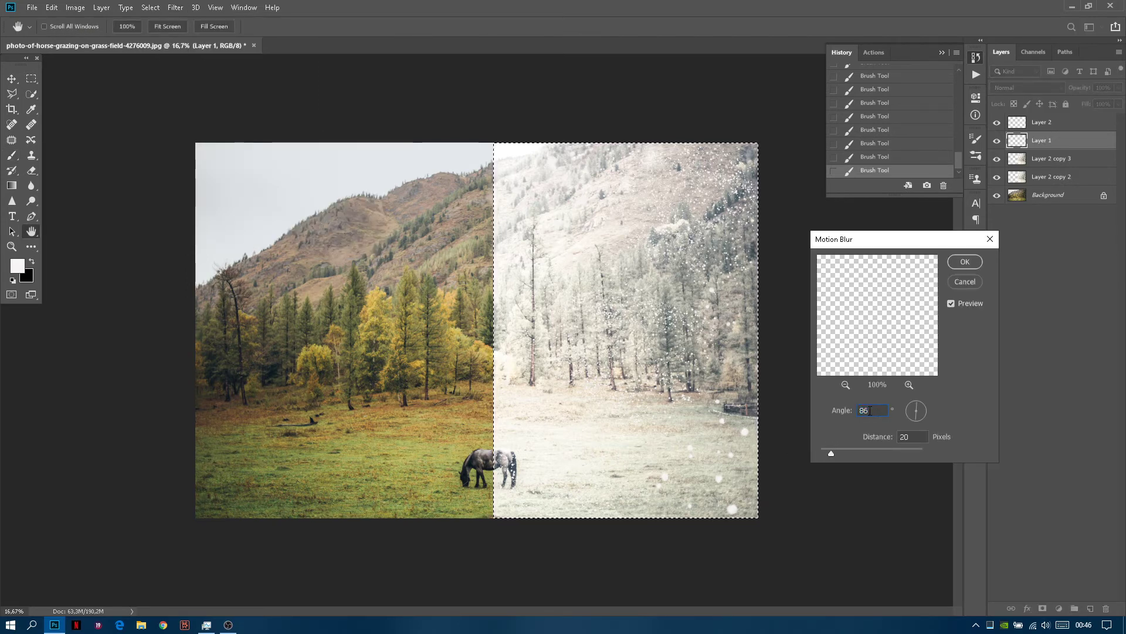
type("80")
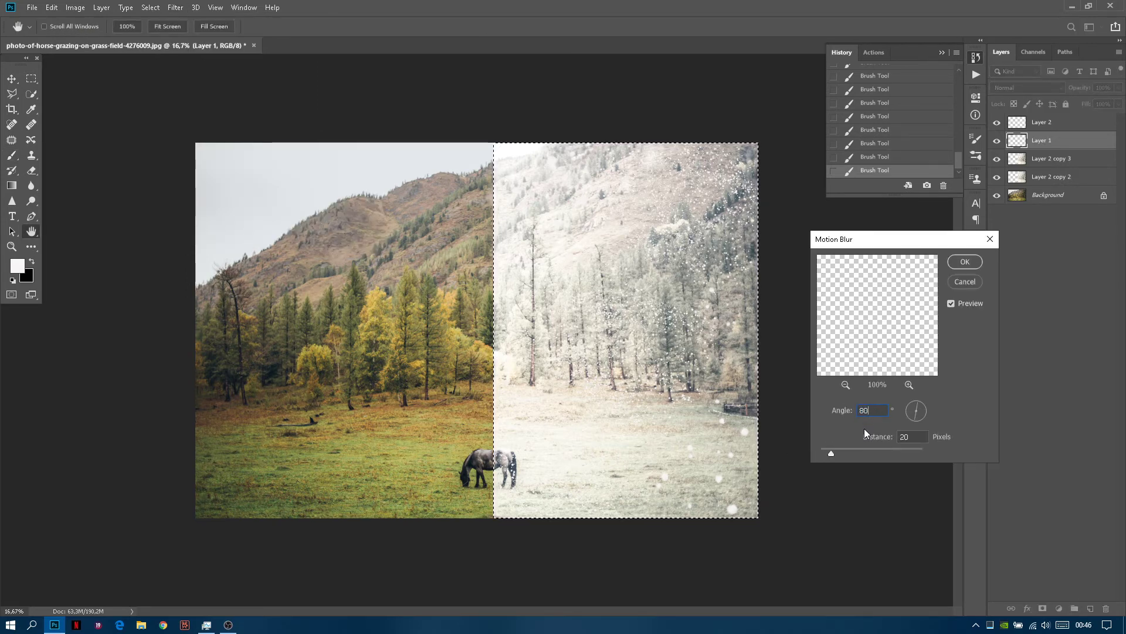
left_click(916, 420)
mouse_move(835, 452)
left_mouse_down()
mouse_move(912, 447)
mouse_move(855, 453)
left_mouse_up()
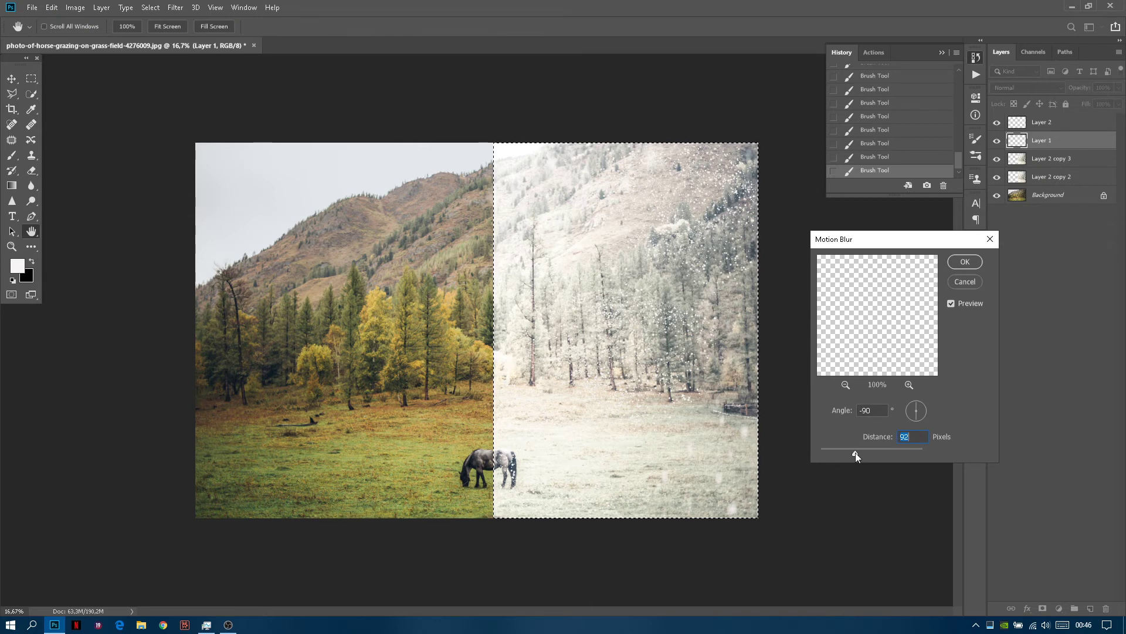
left_click(965, 262)
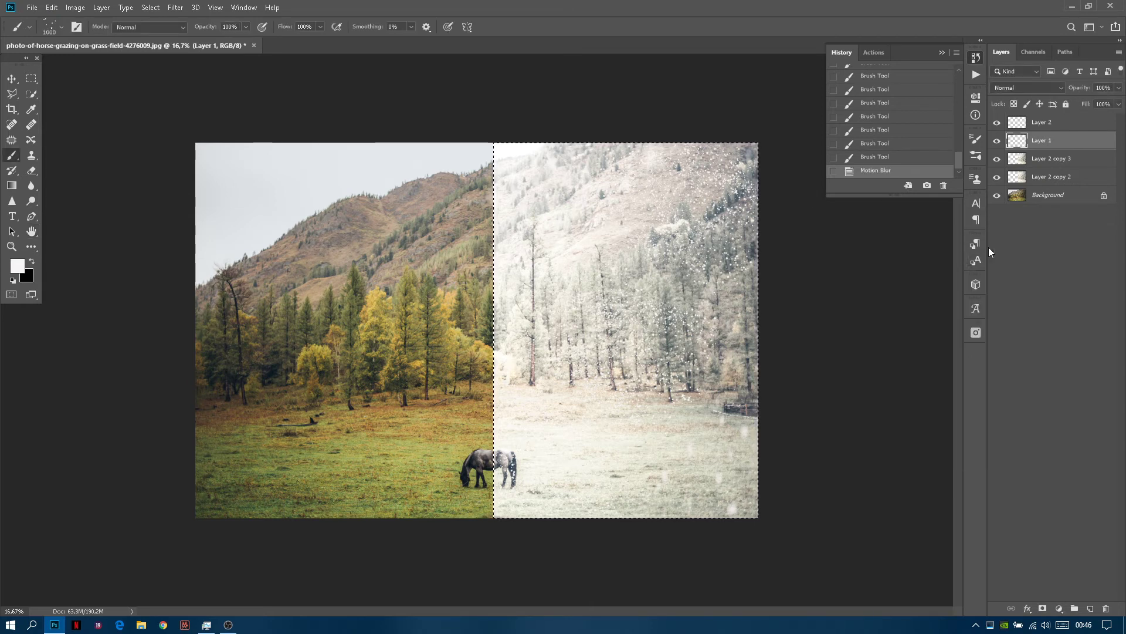
Step: Apply a Motion Blur to the small snowflakes on Layer 2 at an angle of -90° with a distance of 40 pixels
left_click(1050, 125)
left_click(176, 7)
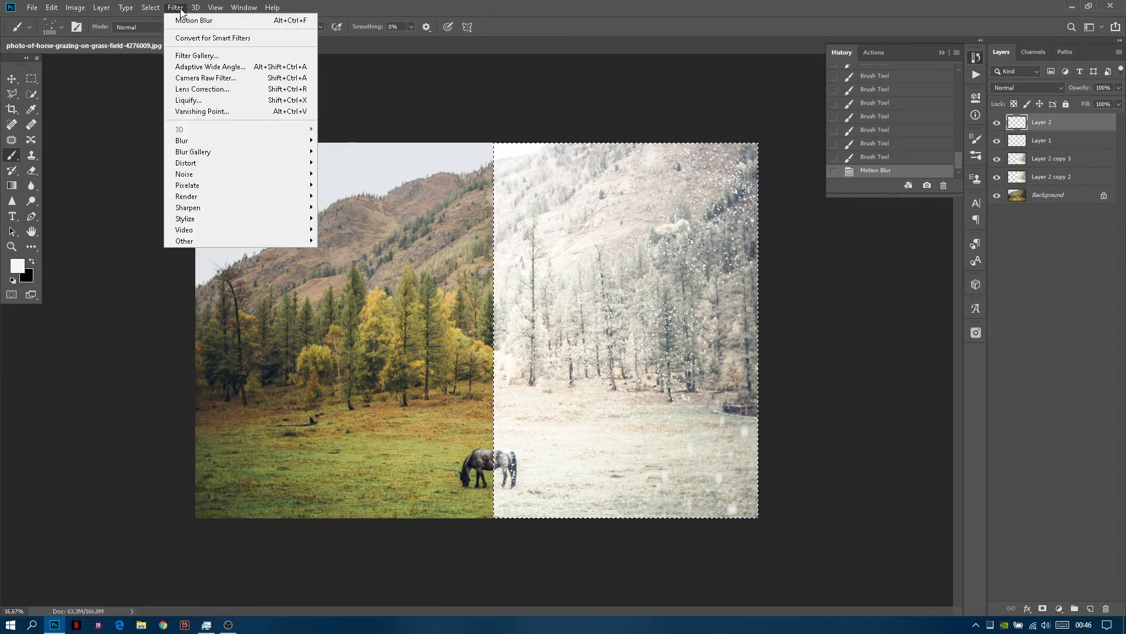
mouse_move(246, 141)
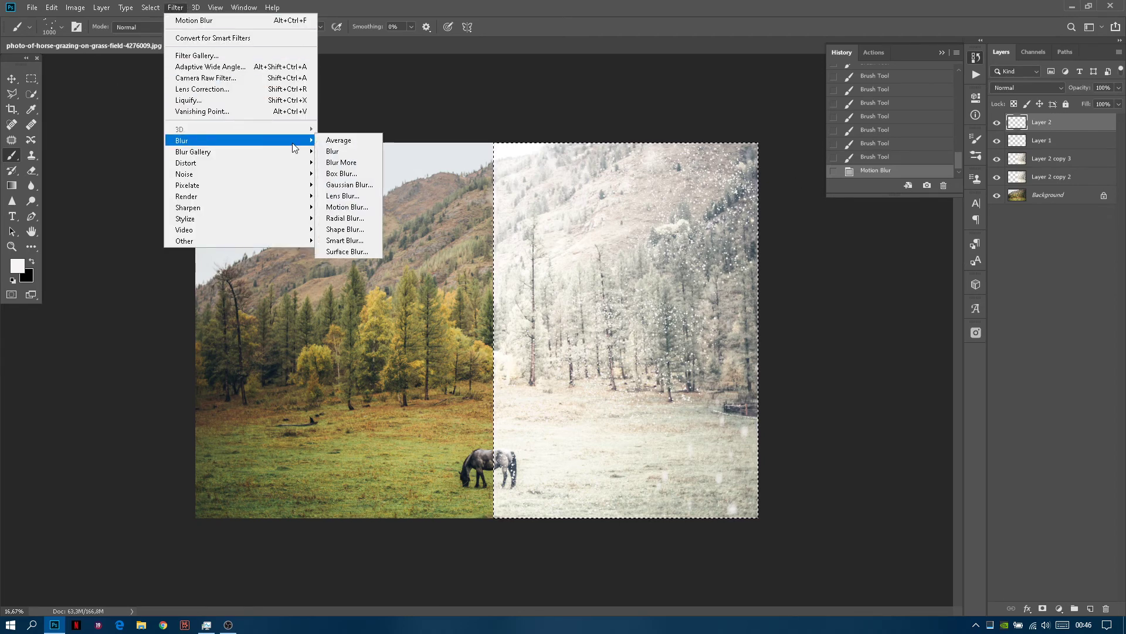
left_click(353, 207)
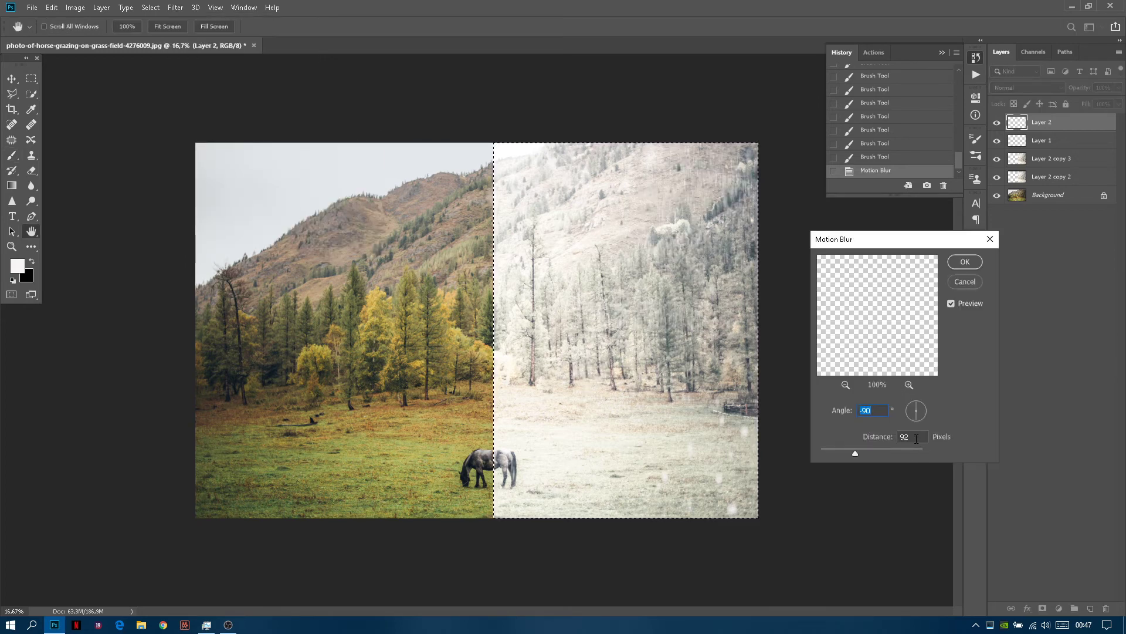
left_click_drag(852, 454, 839, 451)
type("40")
left_click(962, 263)
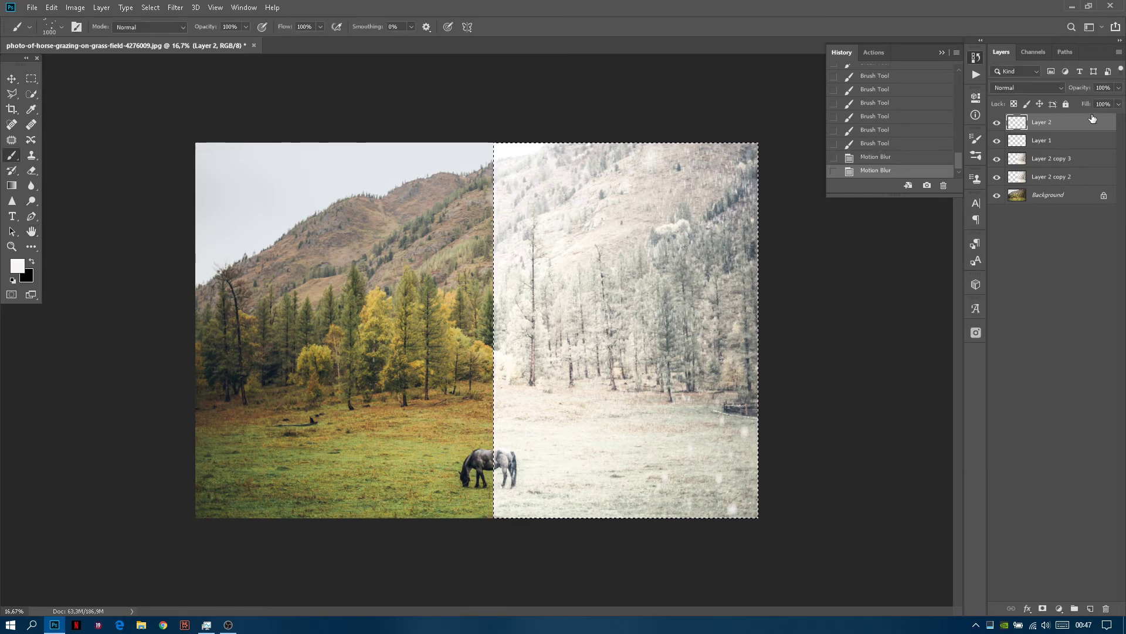
Step: Set the opacity of both snowflake layers, Layer 1 and Layer 2, to 70%
left_click(1105, 88)
type("5")
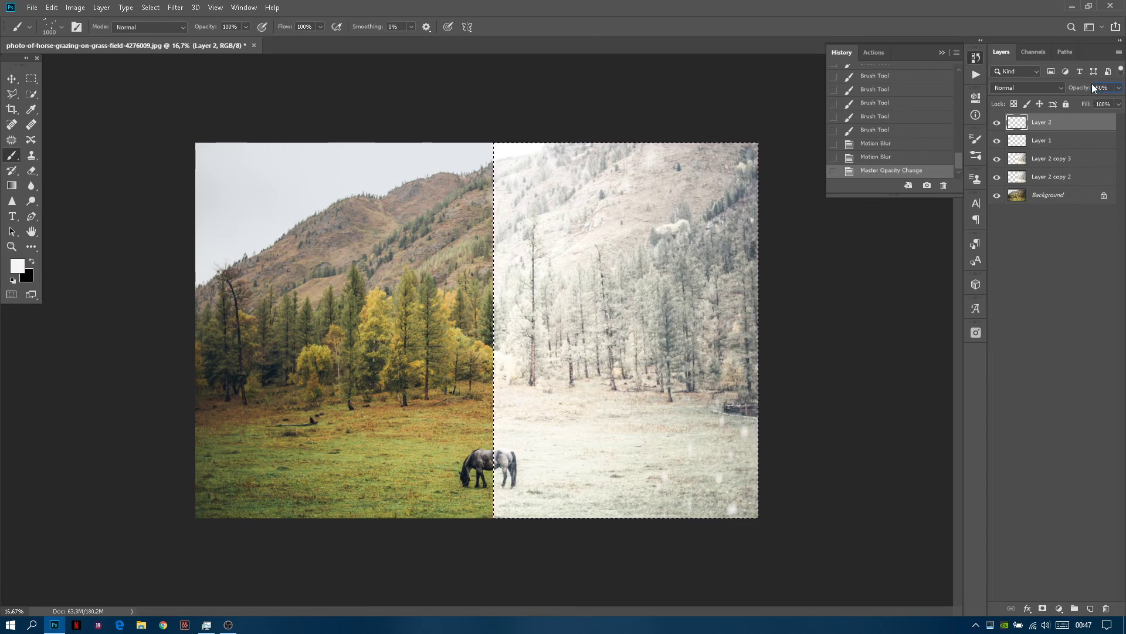
type("4")
left_click(1053, 142)
left_click_drag(1110, 104, 1086, 93)
type("80")
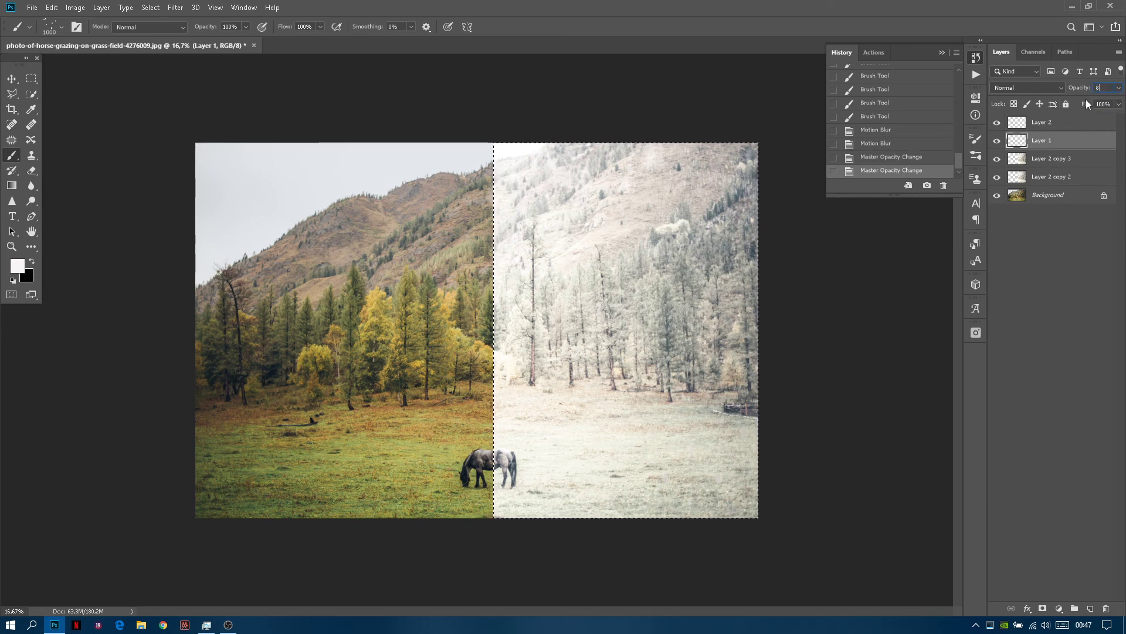
key("BackSpace")
key("BackSpace")
type("70")
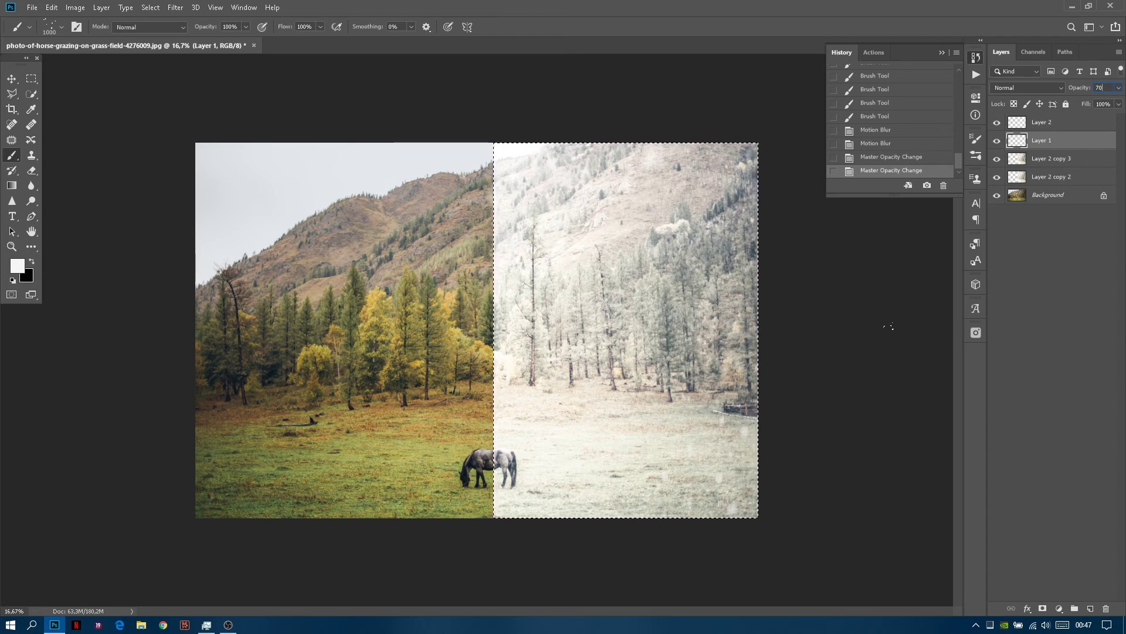
left_click(1045, 128)
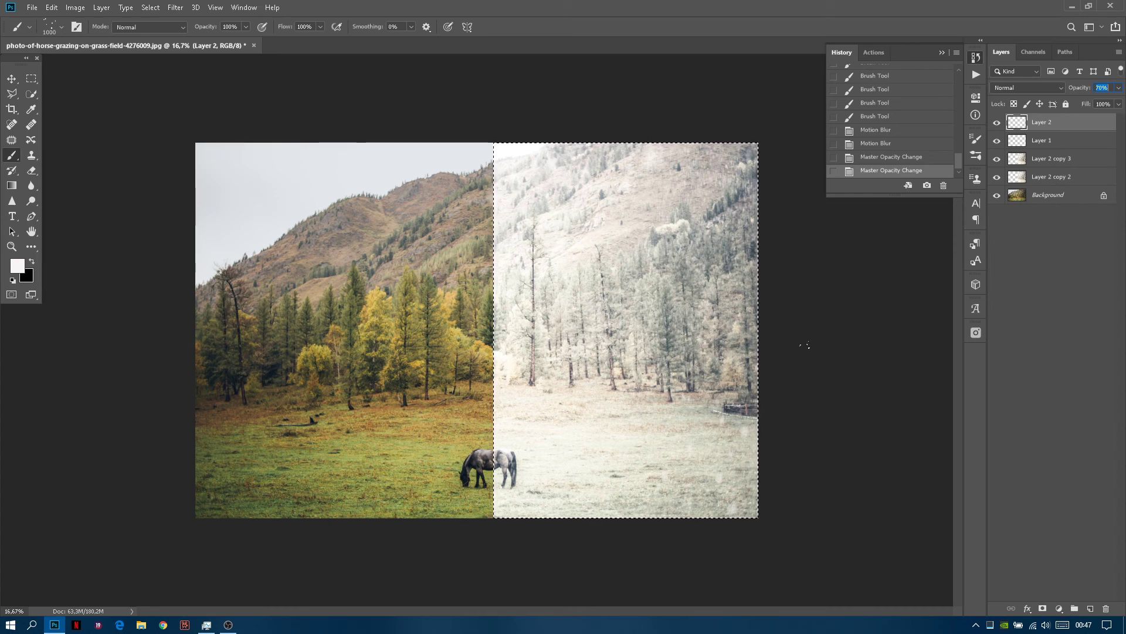
Step: Deselect the pale half of the photo
right_click(564, 293)
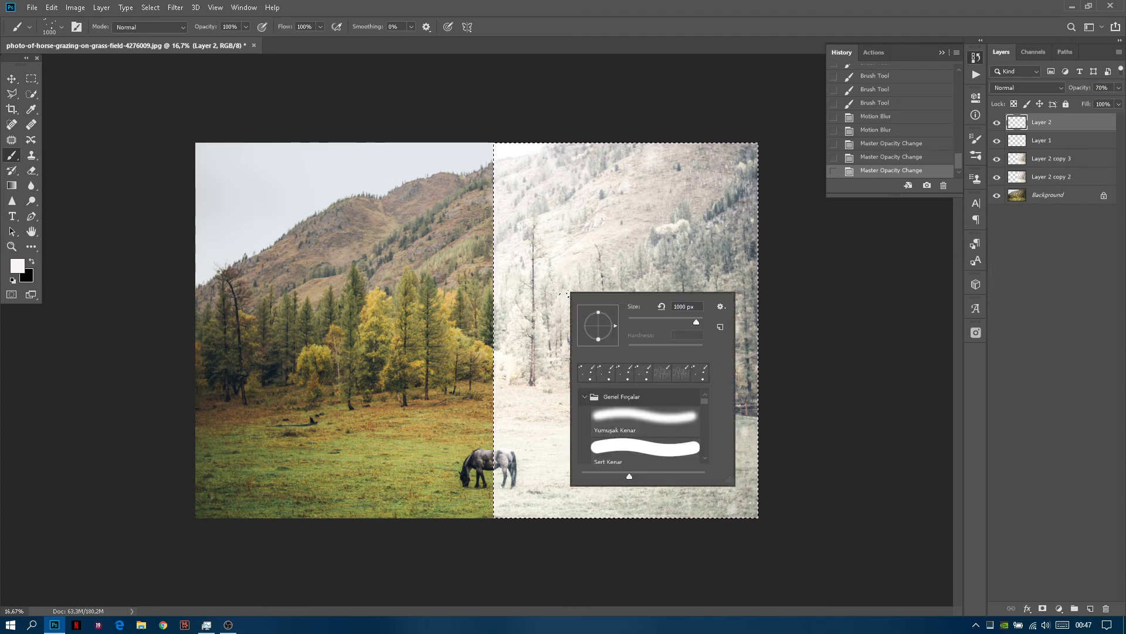
key("m")
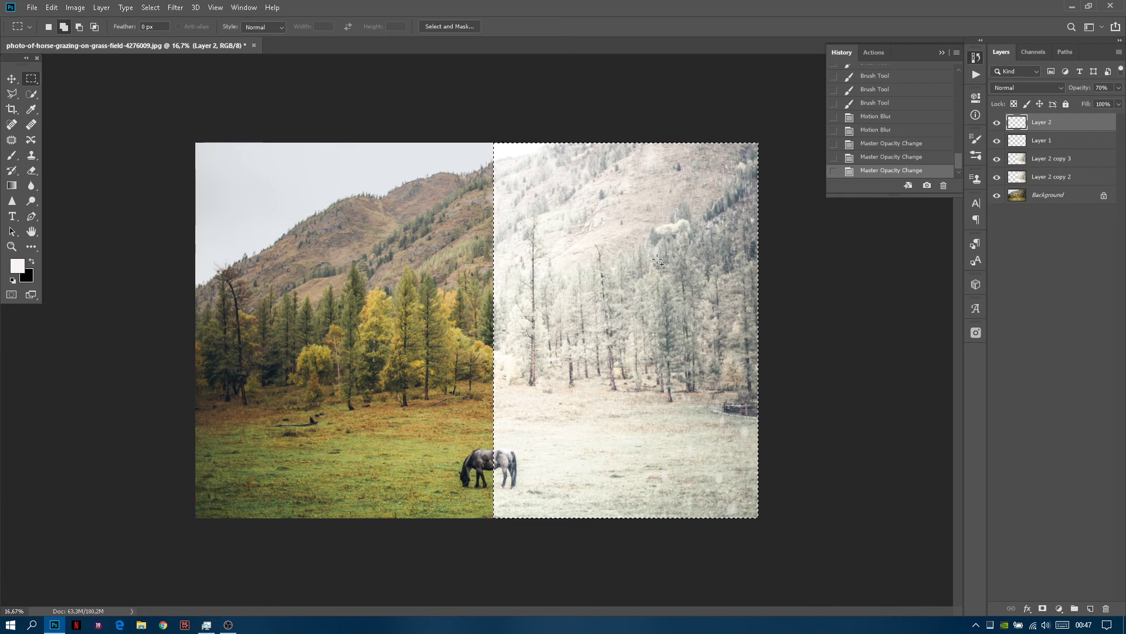
right_click(662, 266)
left_click(682, 265)
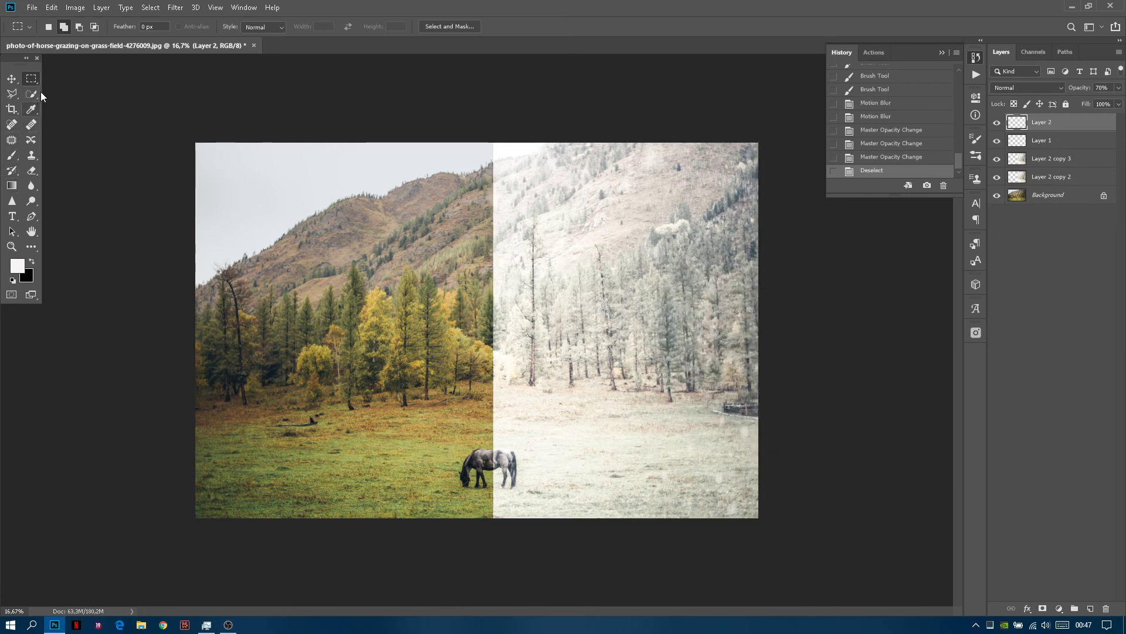
Step: Crop the photo to a slightly tighter 16:9 frame, shifting the image upward so more grass remains below the horse
left_click(11, 109)
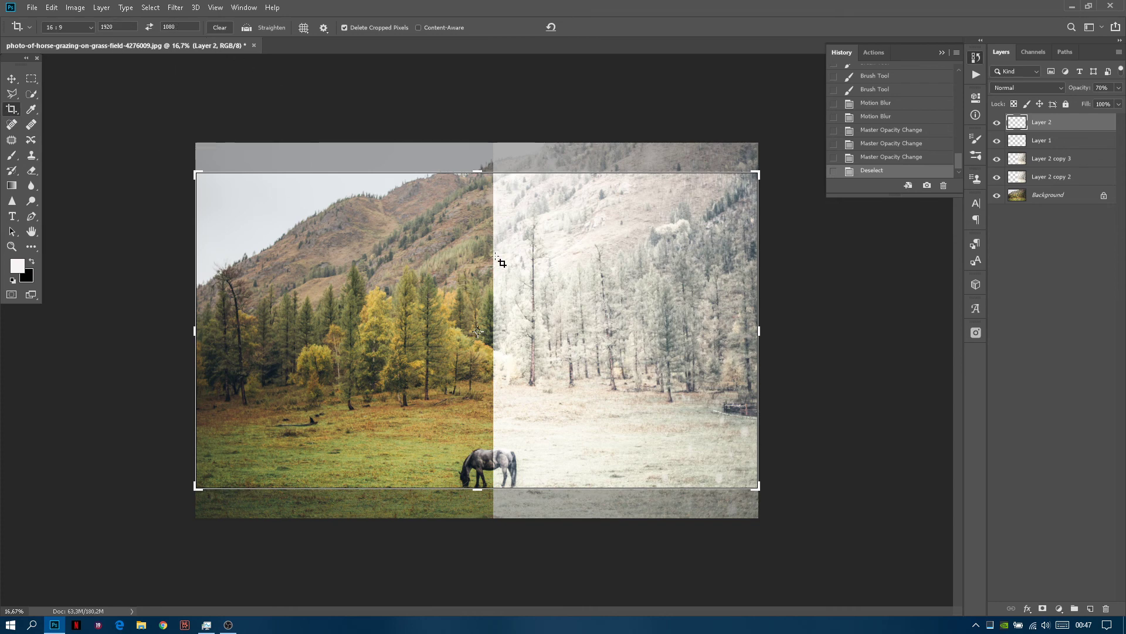
left_click_drag(197, 174, 210, 181)
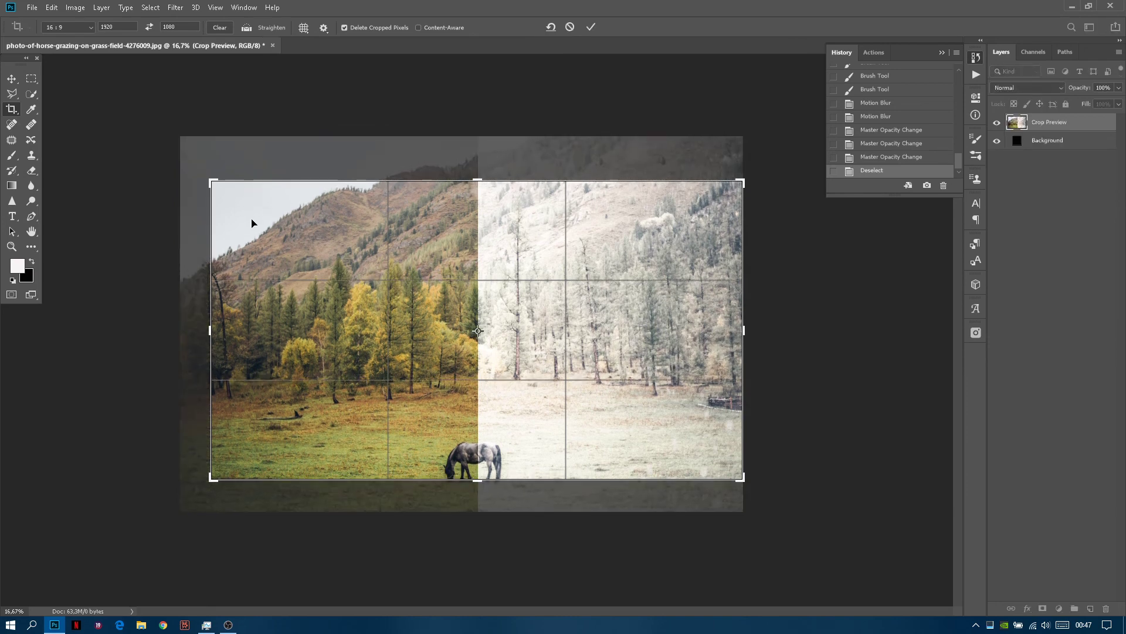
key("Up")
key("Up")
key("Up")
key("Up")
key("Up")
key("Up")
key("Up")
key("Up")
key("Up")
key("Up")
key("Up")
key("Up")
key("Up")
key("Up")
key("Up")
key("Up")
key("Up")
key("Up")
key("Up")
key("Up")
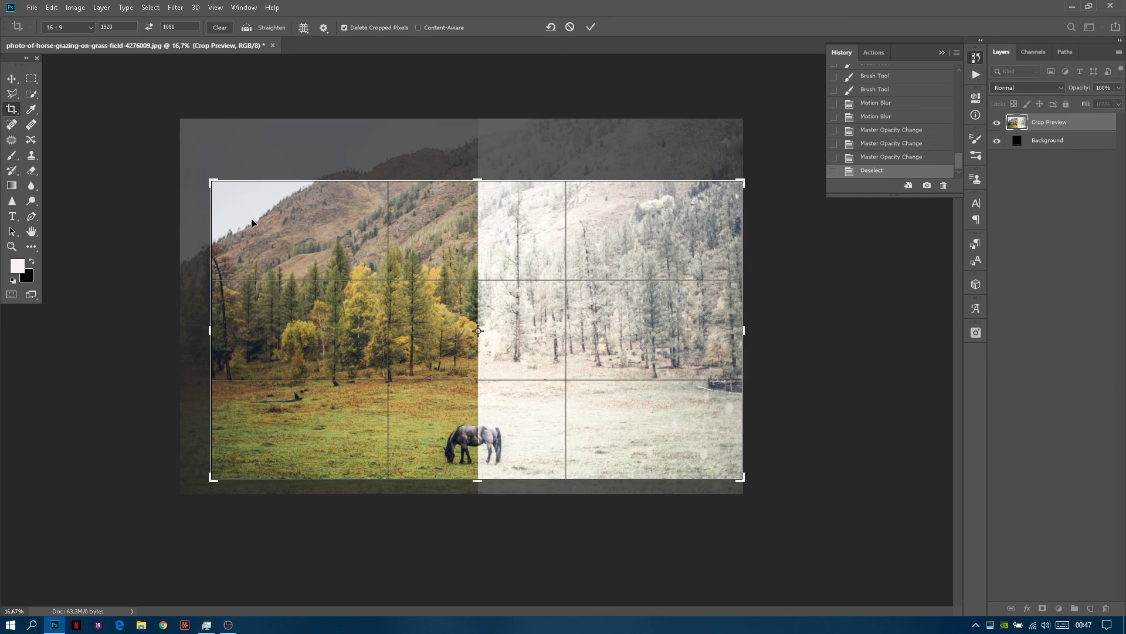
key("Down")
key("Down")
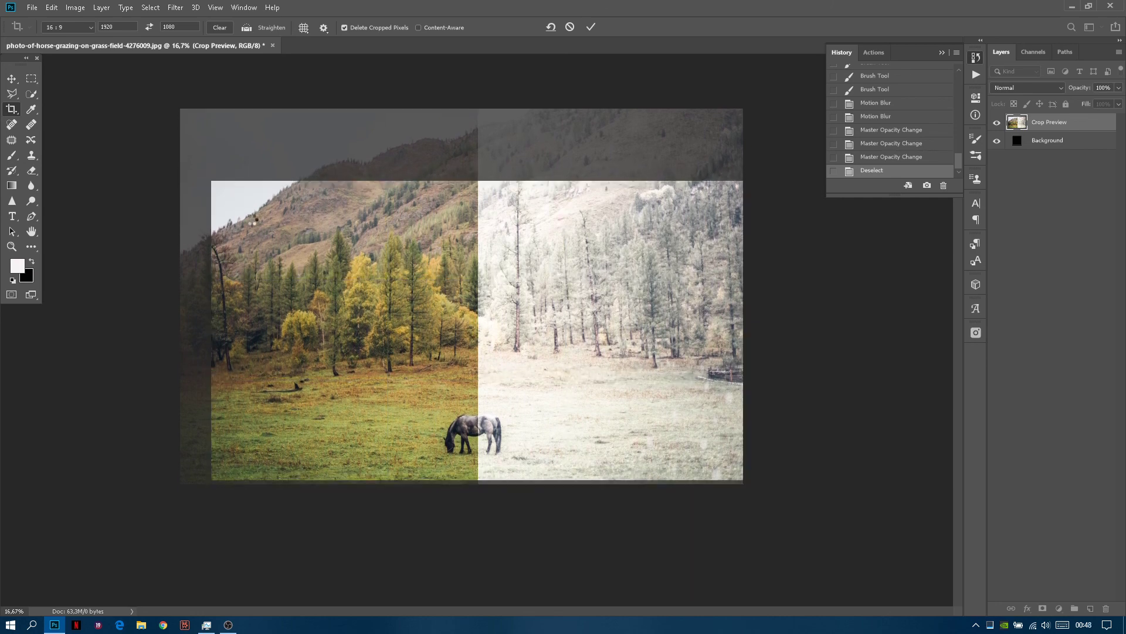
key("Return")
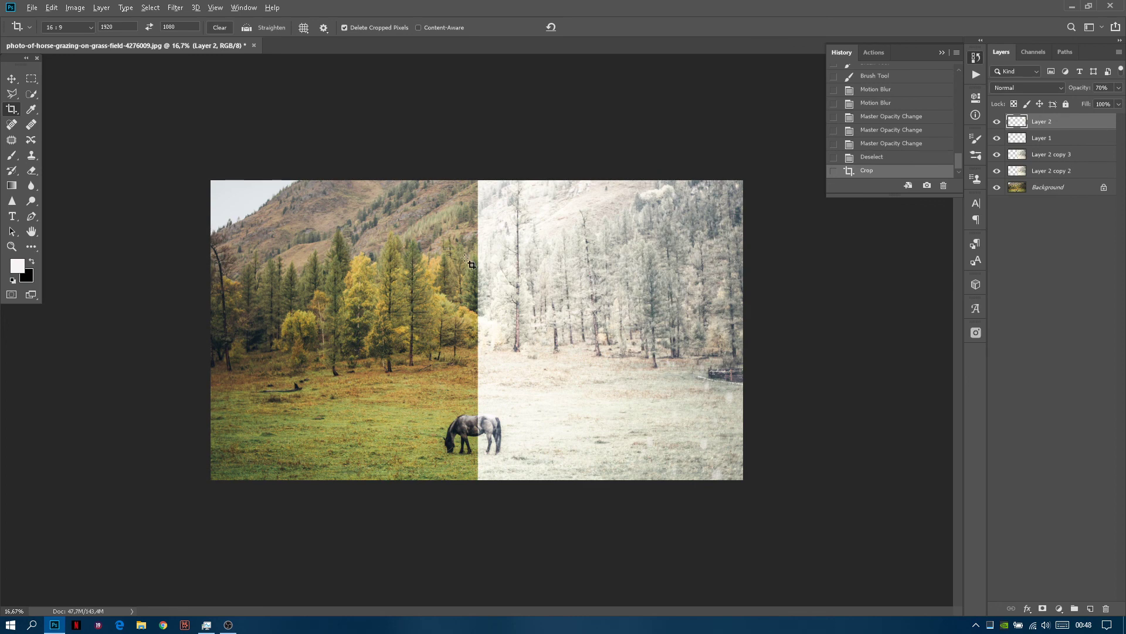
key("ctrl+plus")
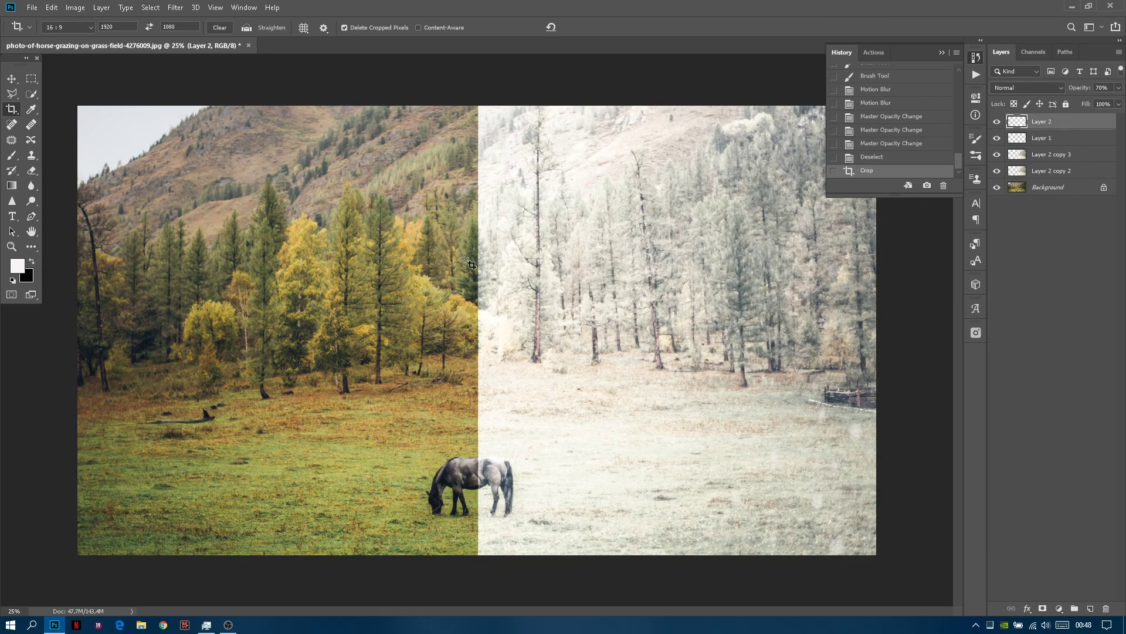